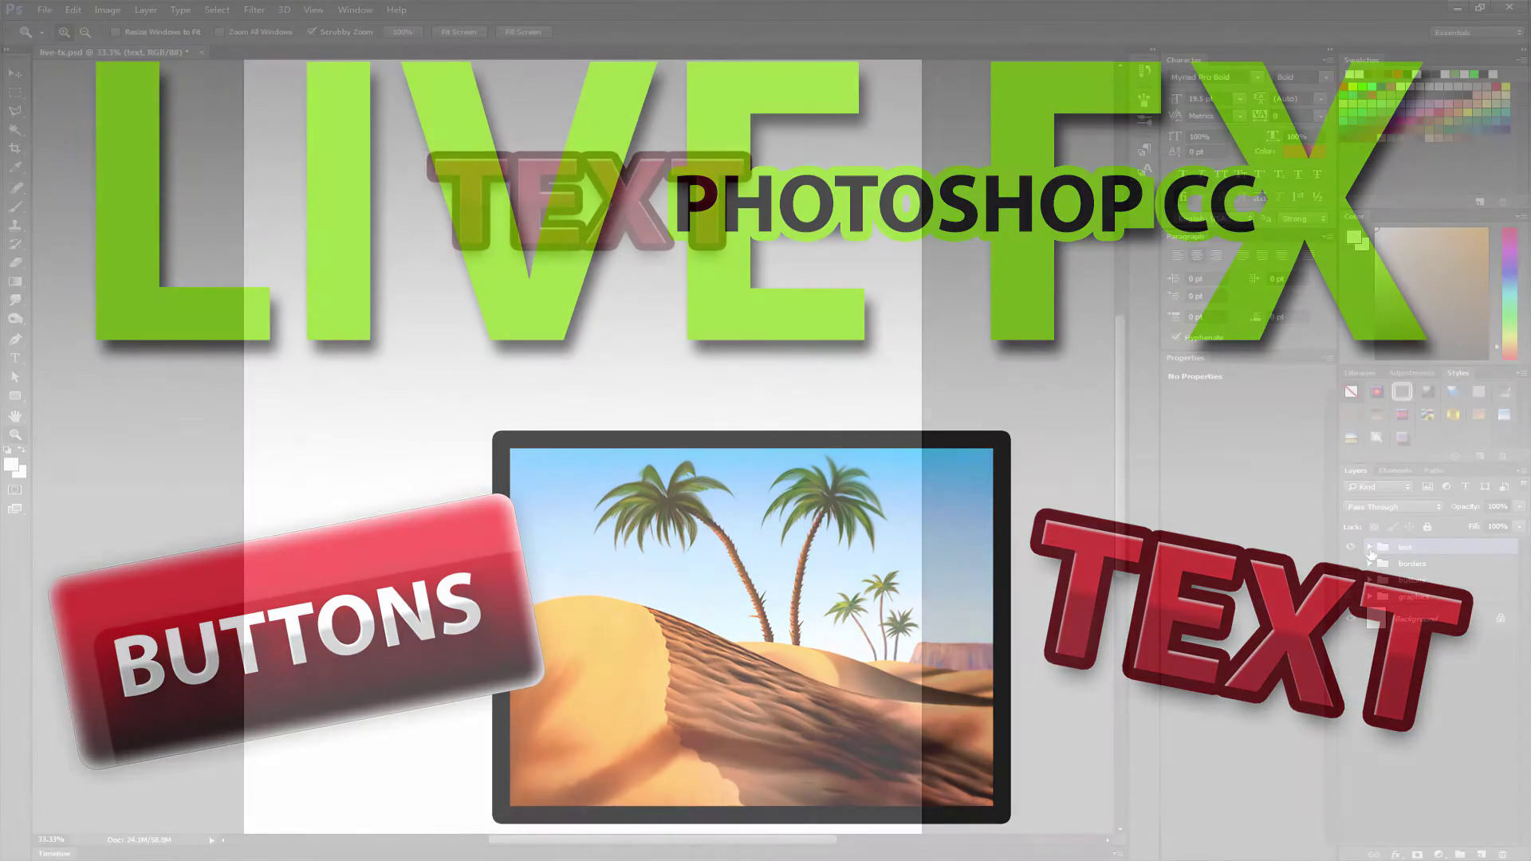
Select the TEXT layer and hide, then show, all its layer effects
left_click(1301, 275)
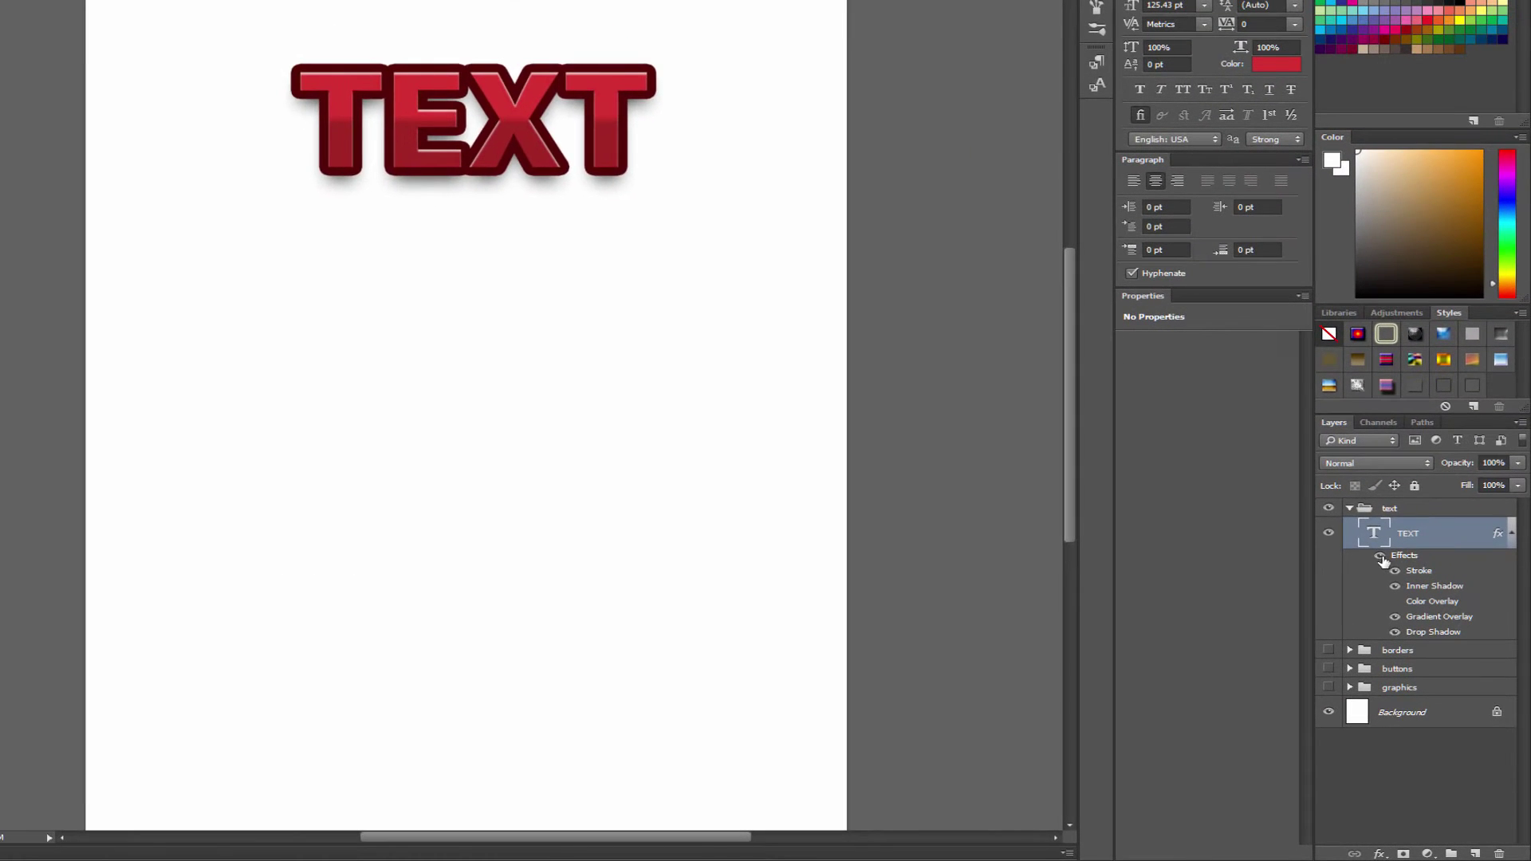
left_click(1380, 556)
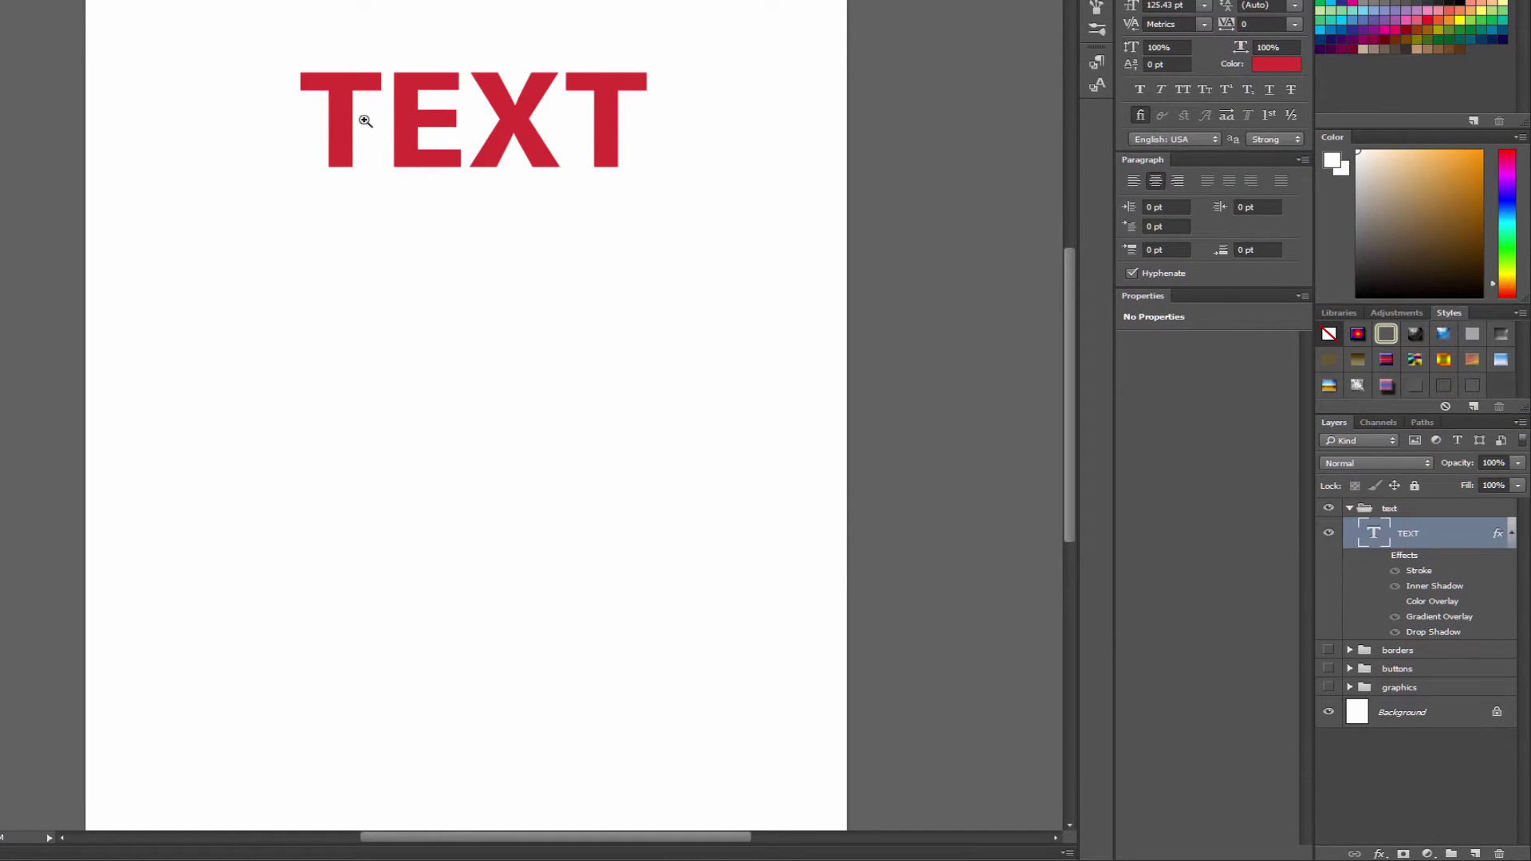
left_click(1380, 555)
Turn TEXT's Stroke, Inner Shadow, Gradient Overlay and Drop Shadow off, then back on
left_click(1395, 571)
left_click(1395, 586)
left_click(1394, 616)
left_click(1394, 632)
left_click(1395, 571)
left_click(1396, 587)
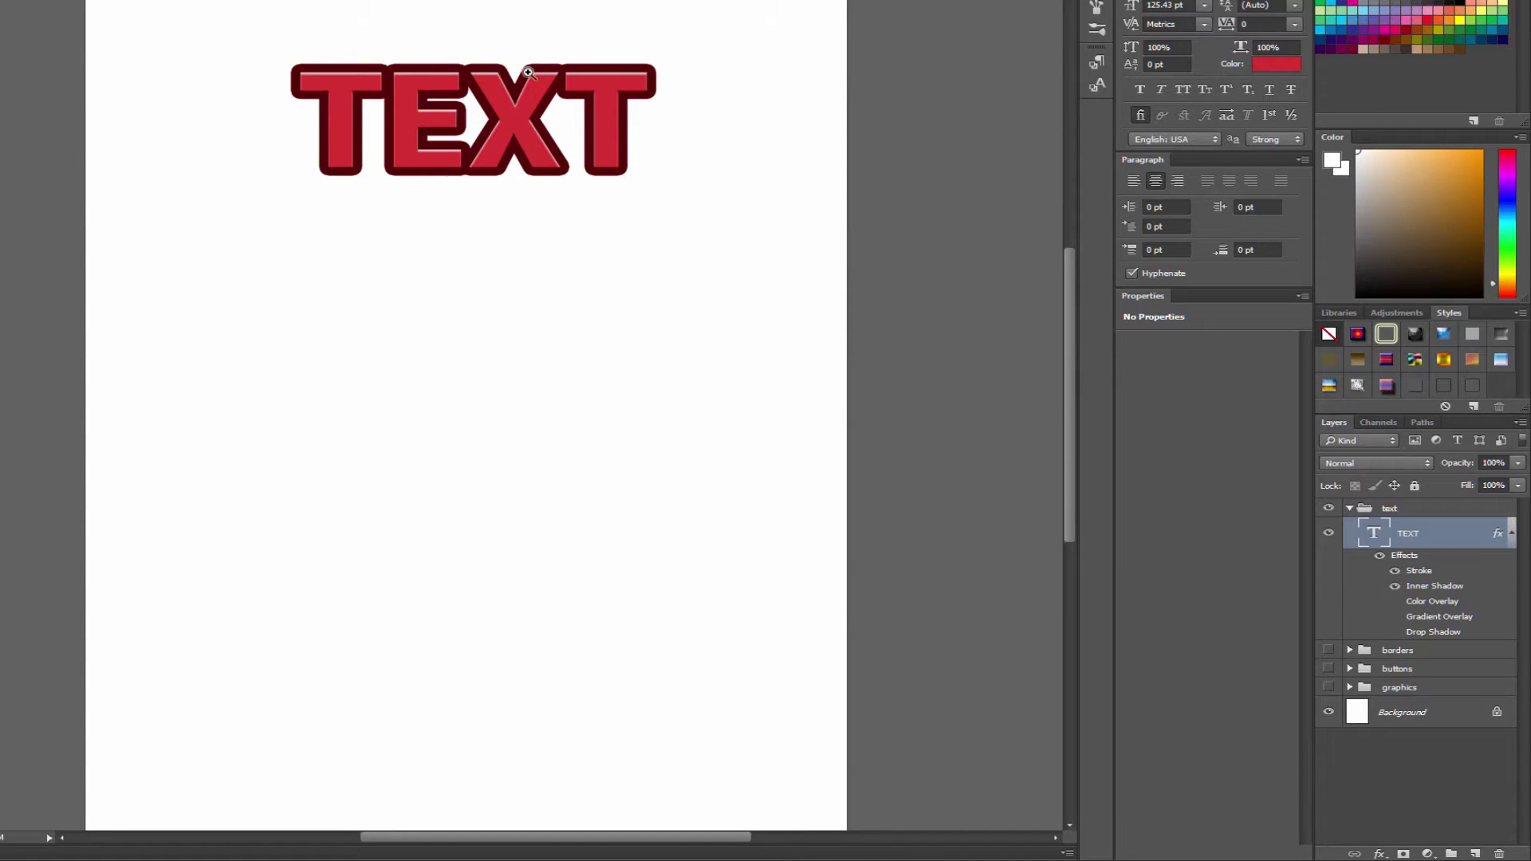
left_click(1394, 618)
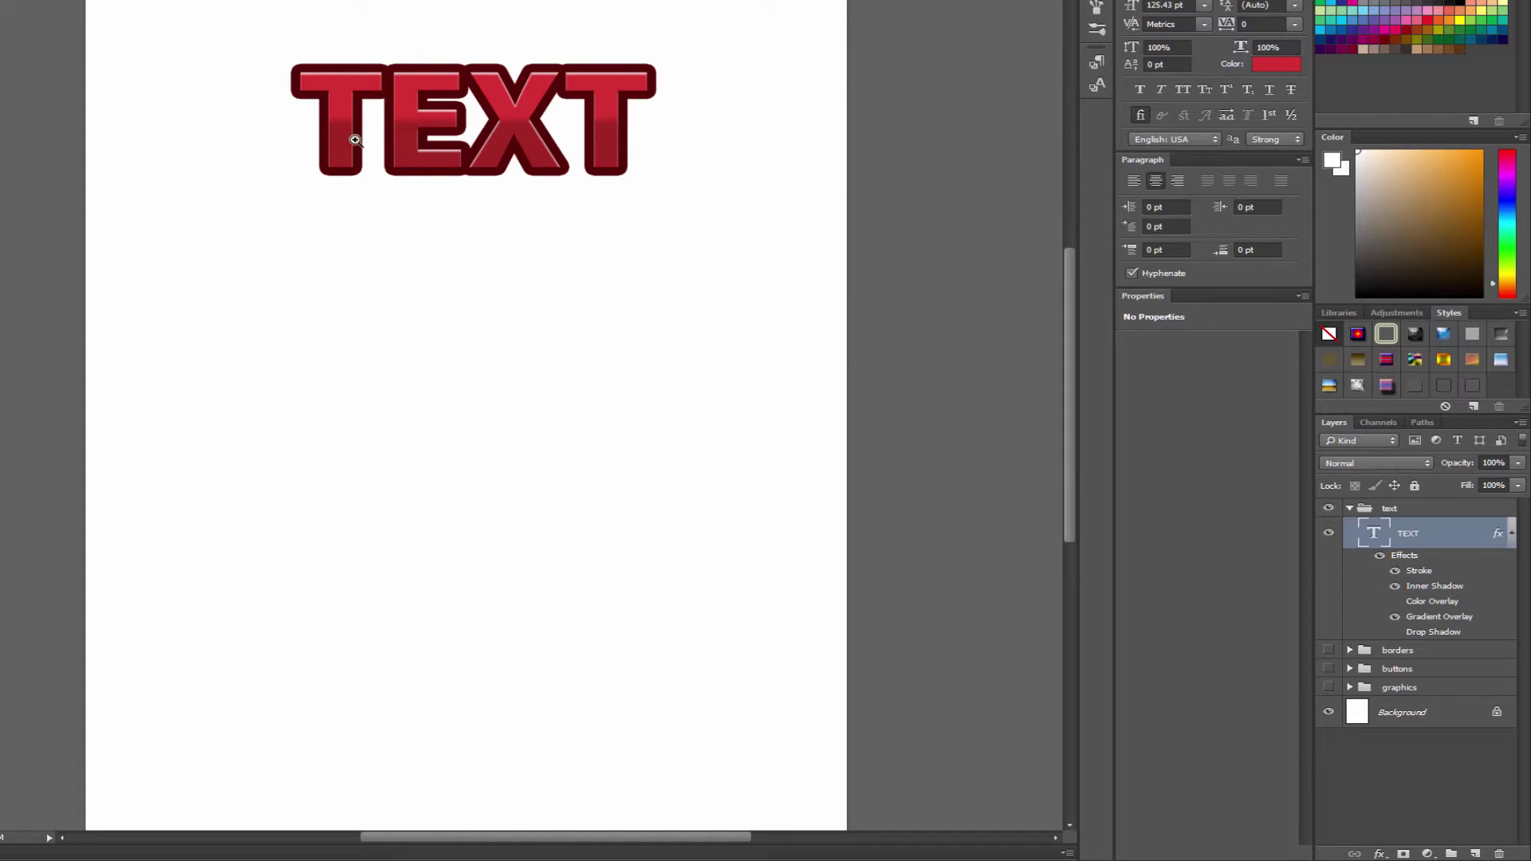
left_click(1394, 632)
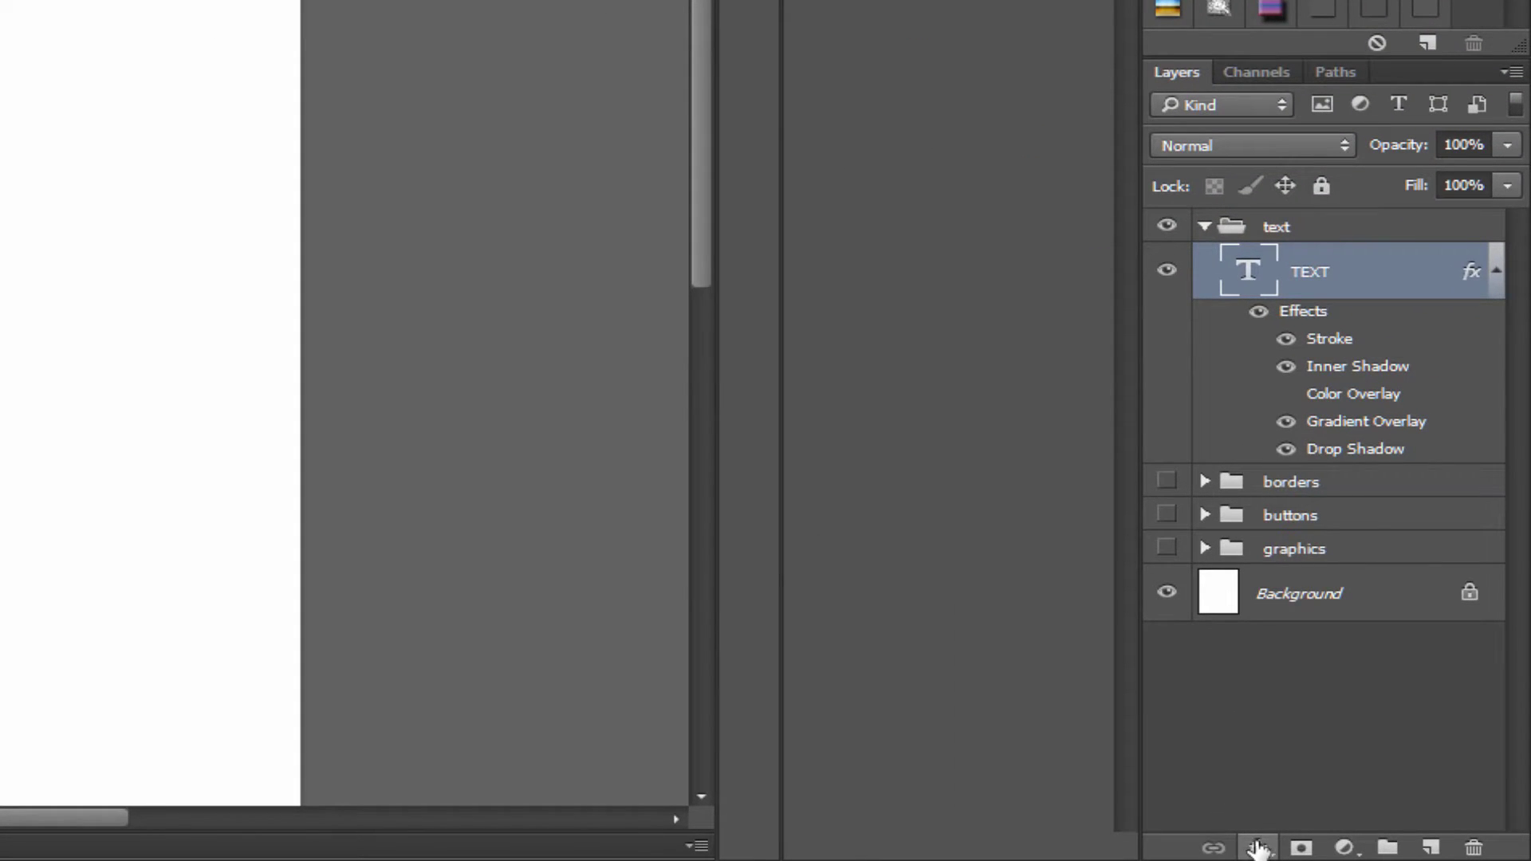
Add a purple #56269f Color Overlay effect to the TEXT layer
left_click(1258, 848)
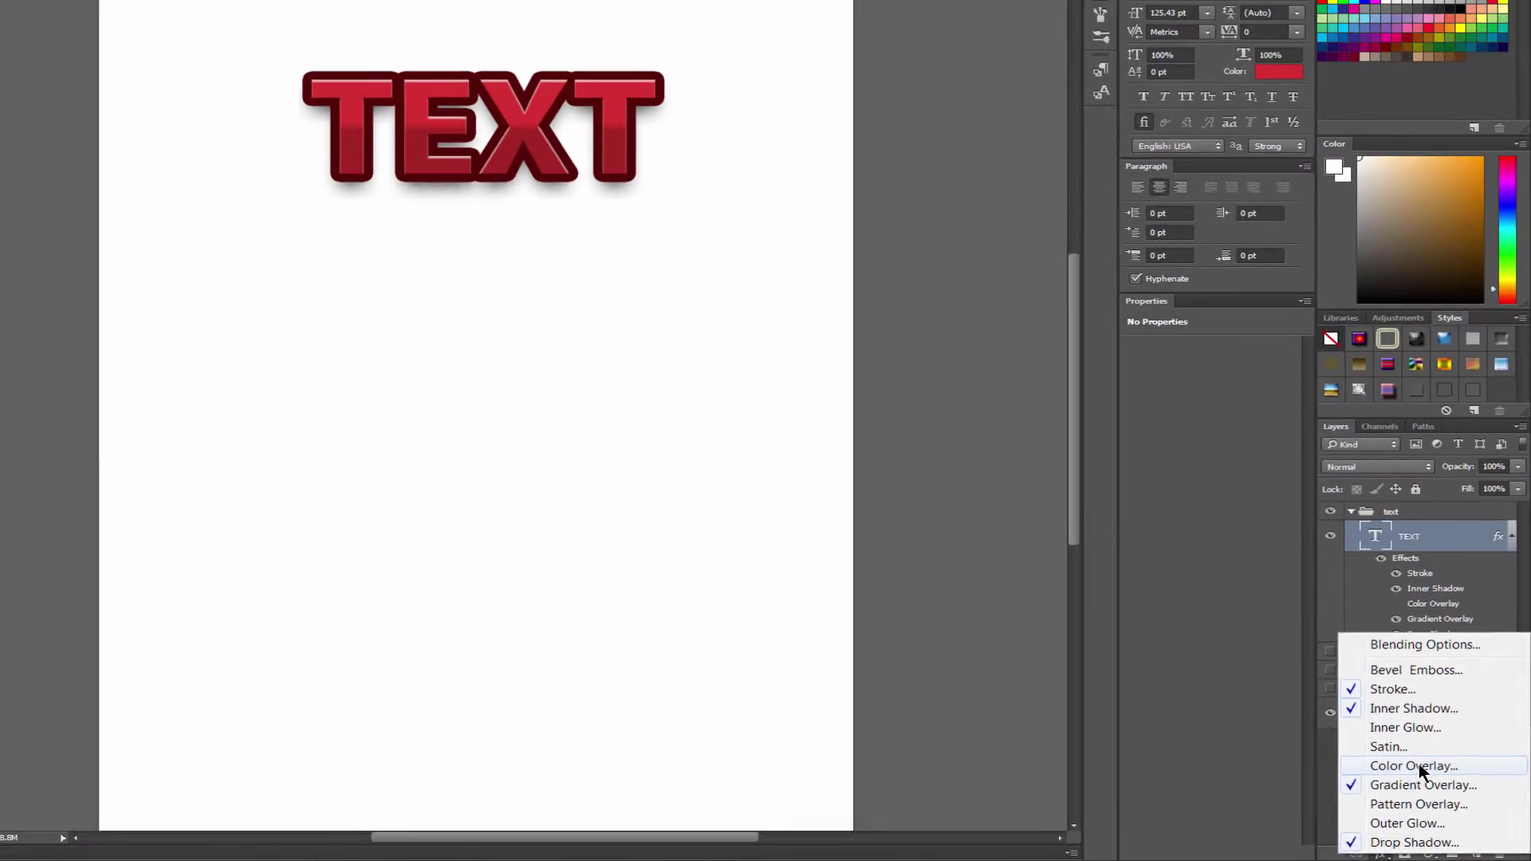
left_click(1318, 688)
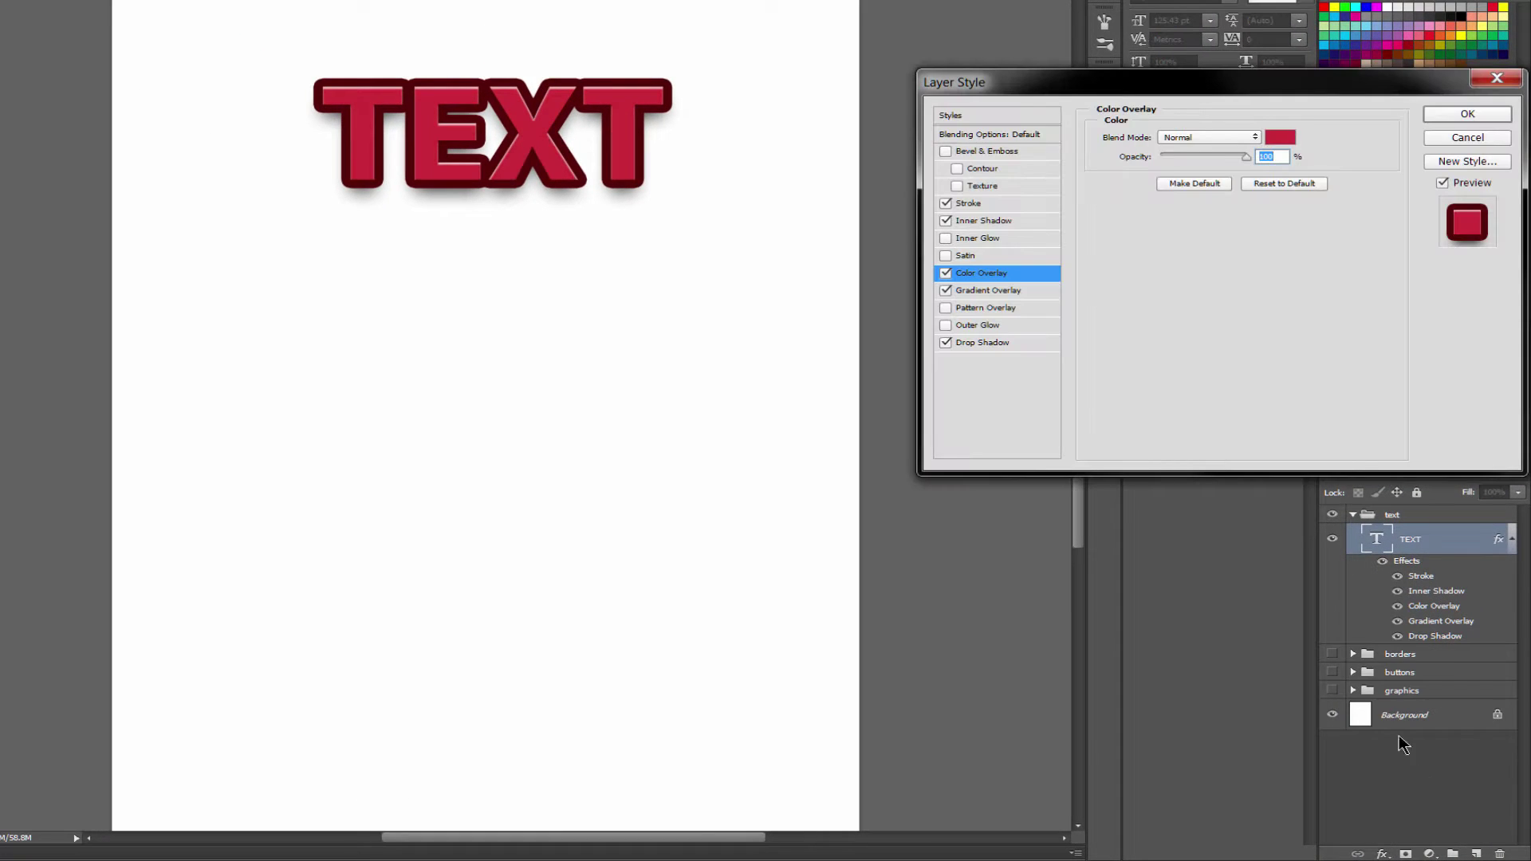
left_click(1279, 141)
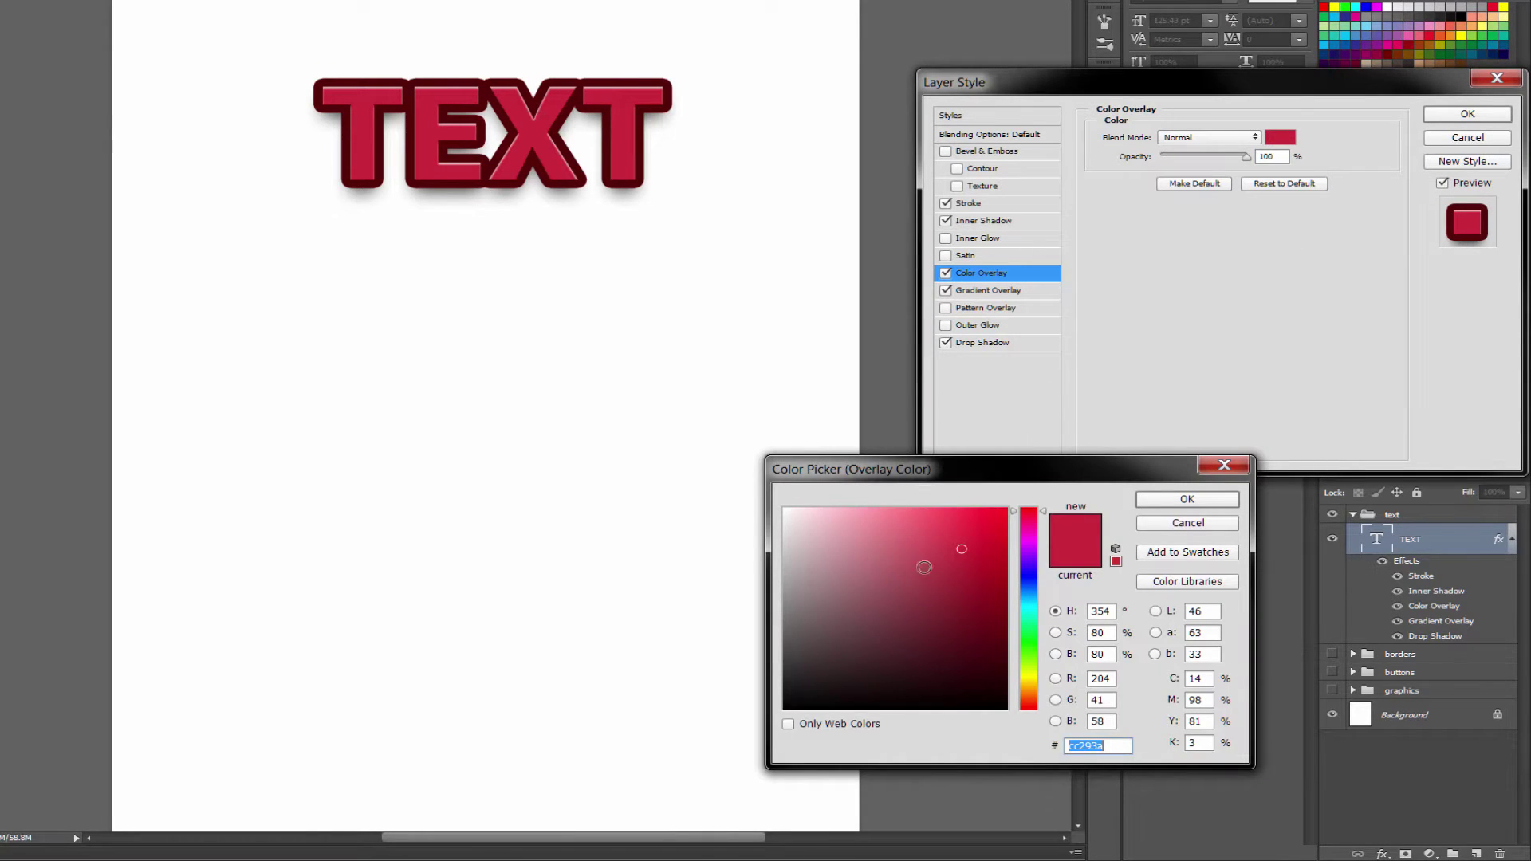
left_click(954, 584)
left_click(1039, 560)
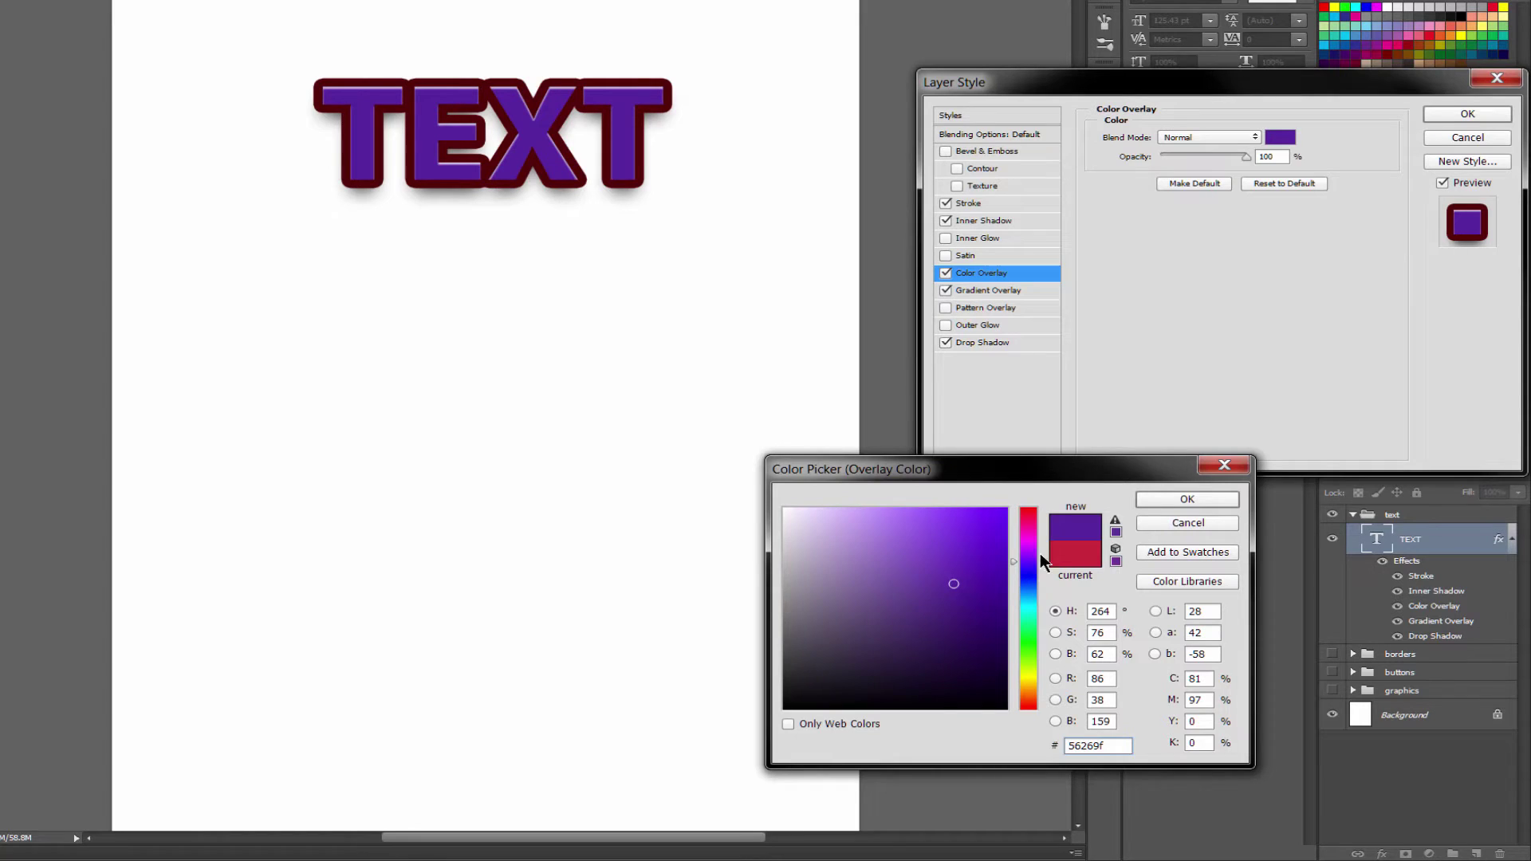
left_click(1177, 500)
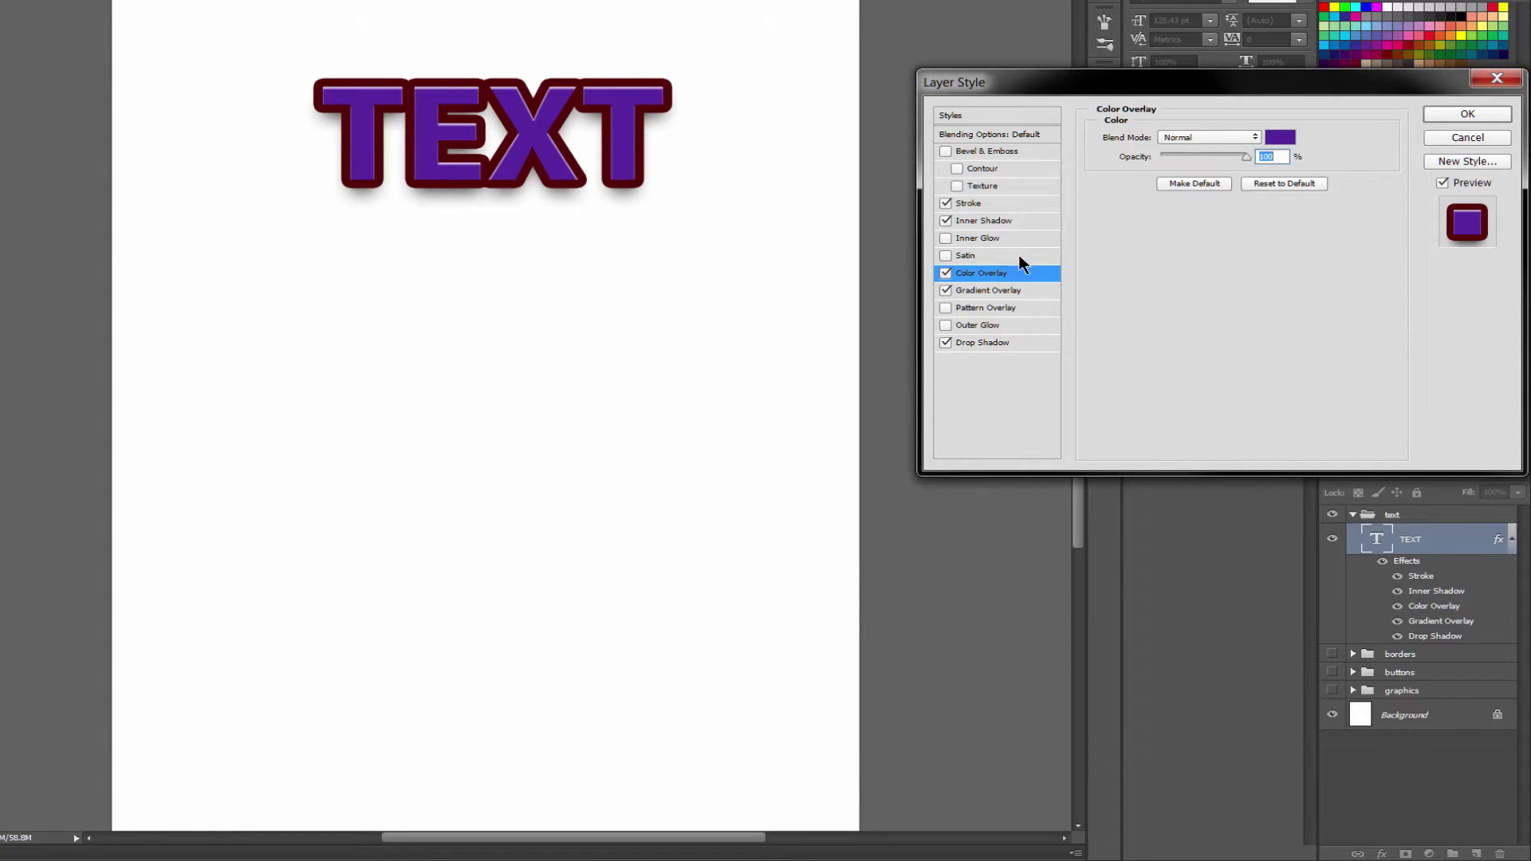
left_click(1465, 118)
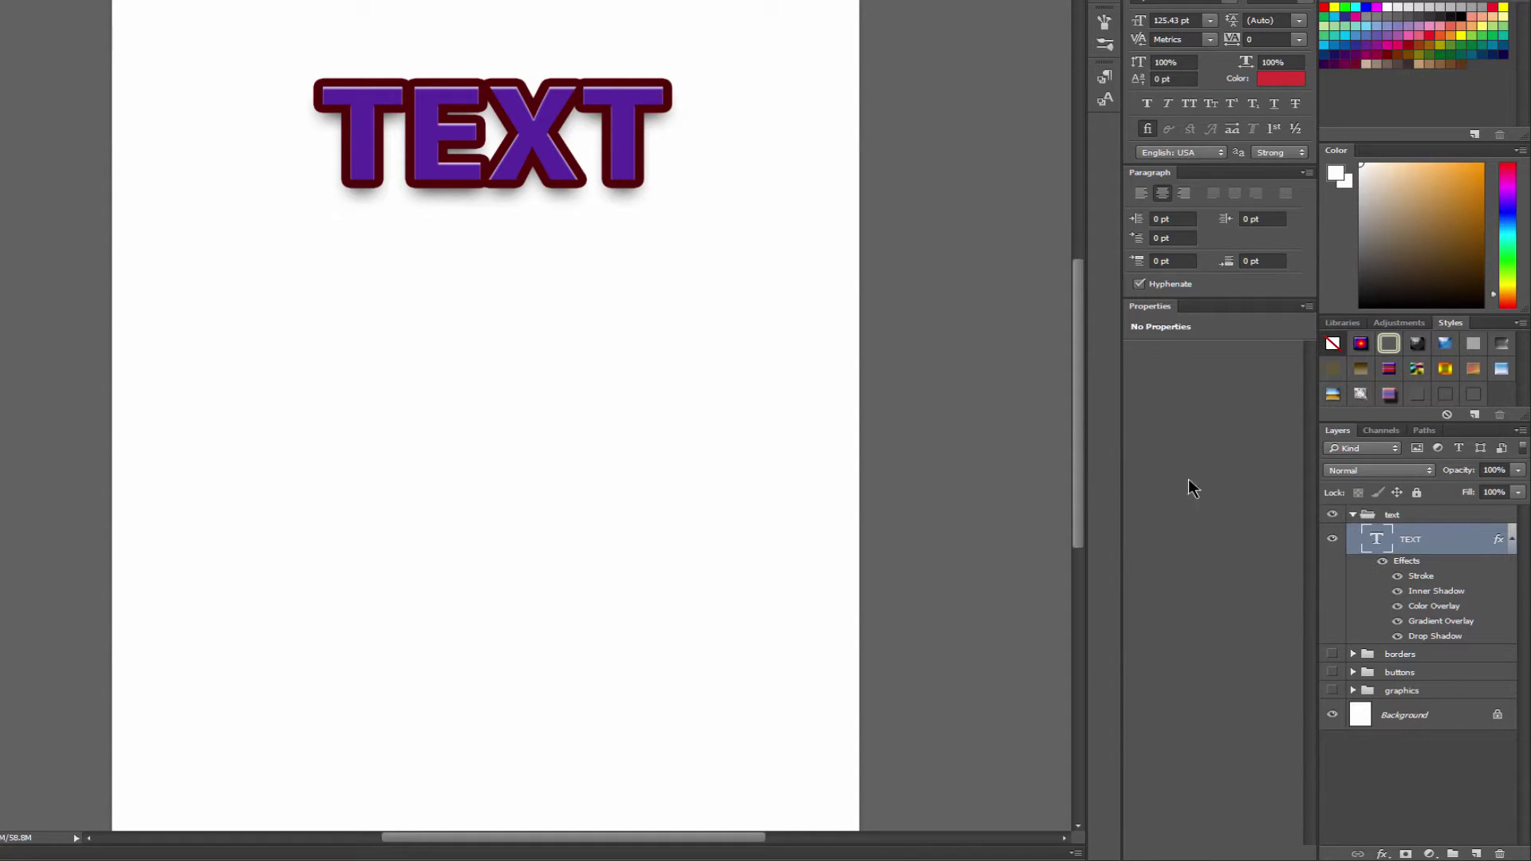
Toggle TEXT's Stroke off and on, then collapse and hide the text group
left_click(1397, 577)
left_click(1397, 577)
left_click(1353, 515)
left_click(1332, 514)
Show and expand the borders group and select its art layer for effects
left_click(1331, 533)
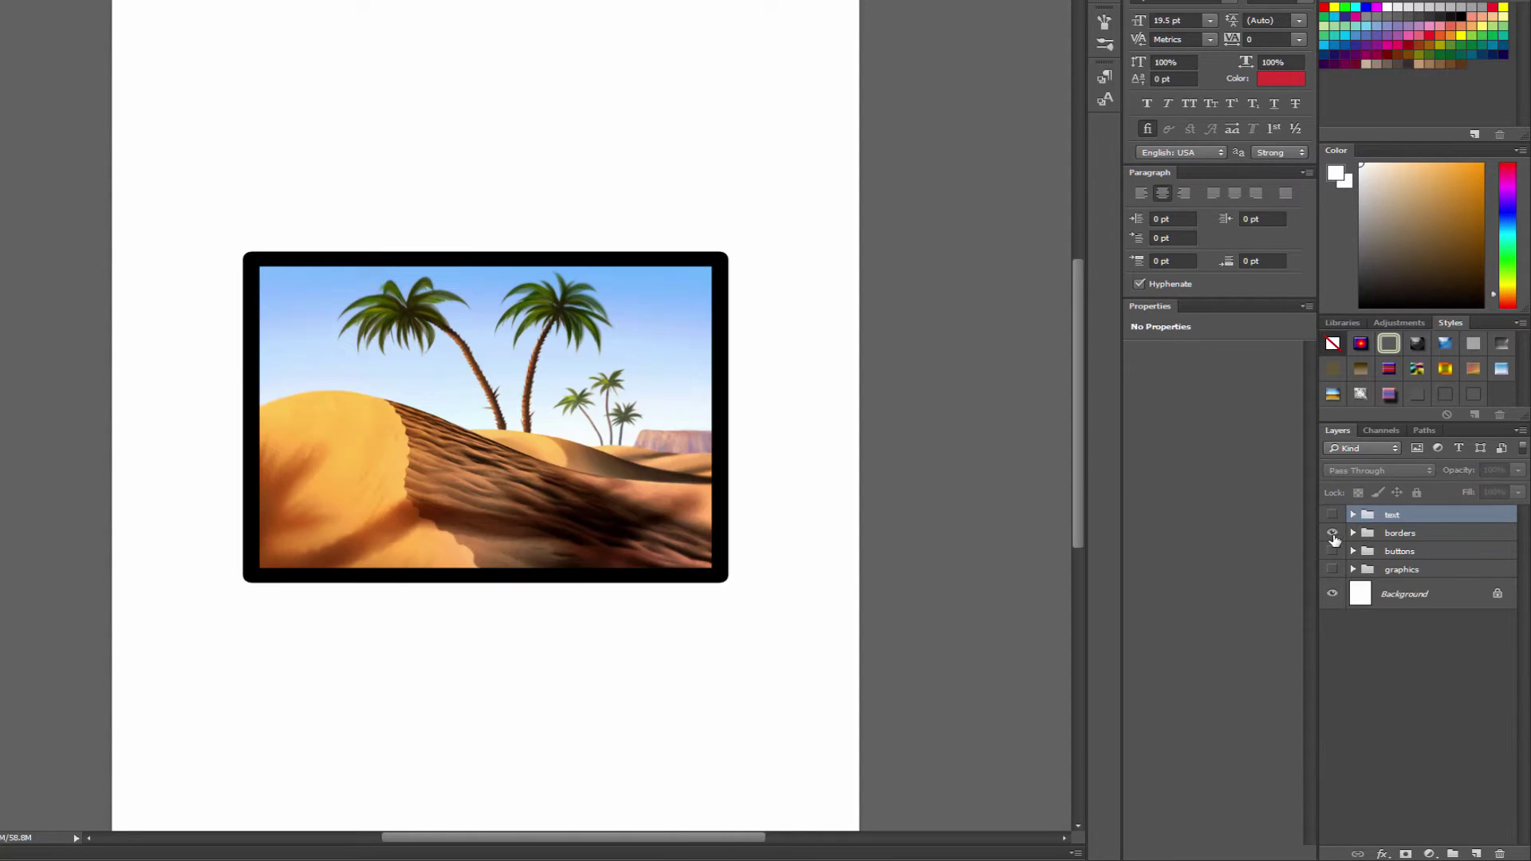
left_click(1353, 533)
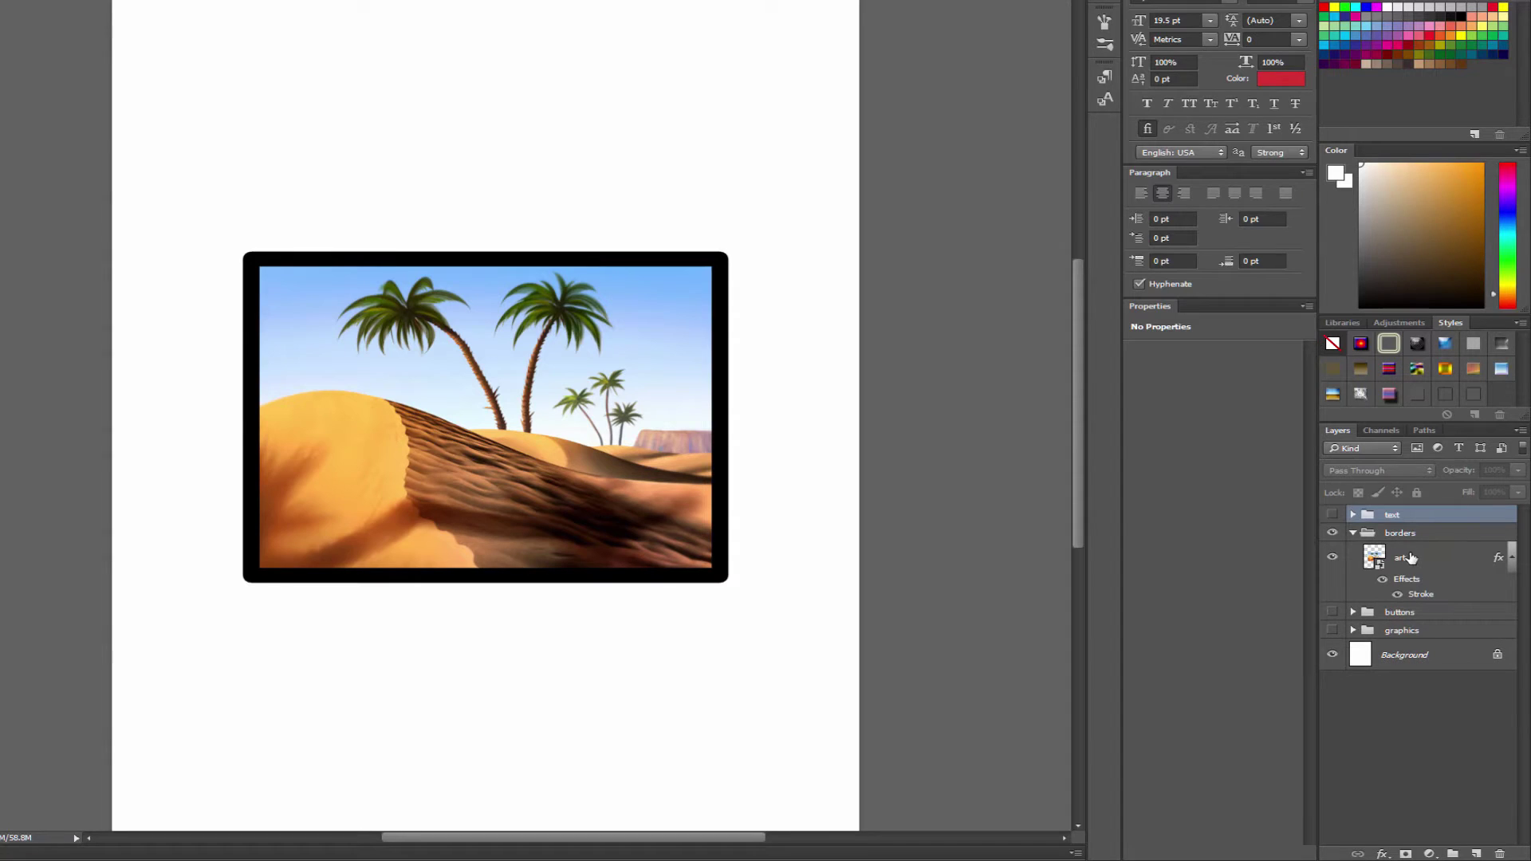
left_click(1406, 562)
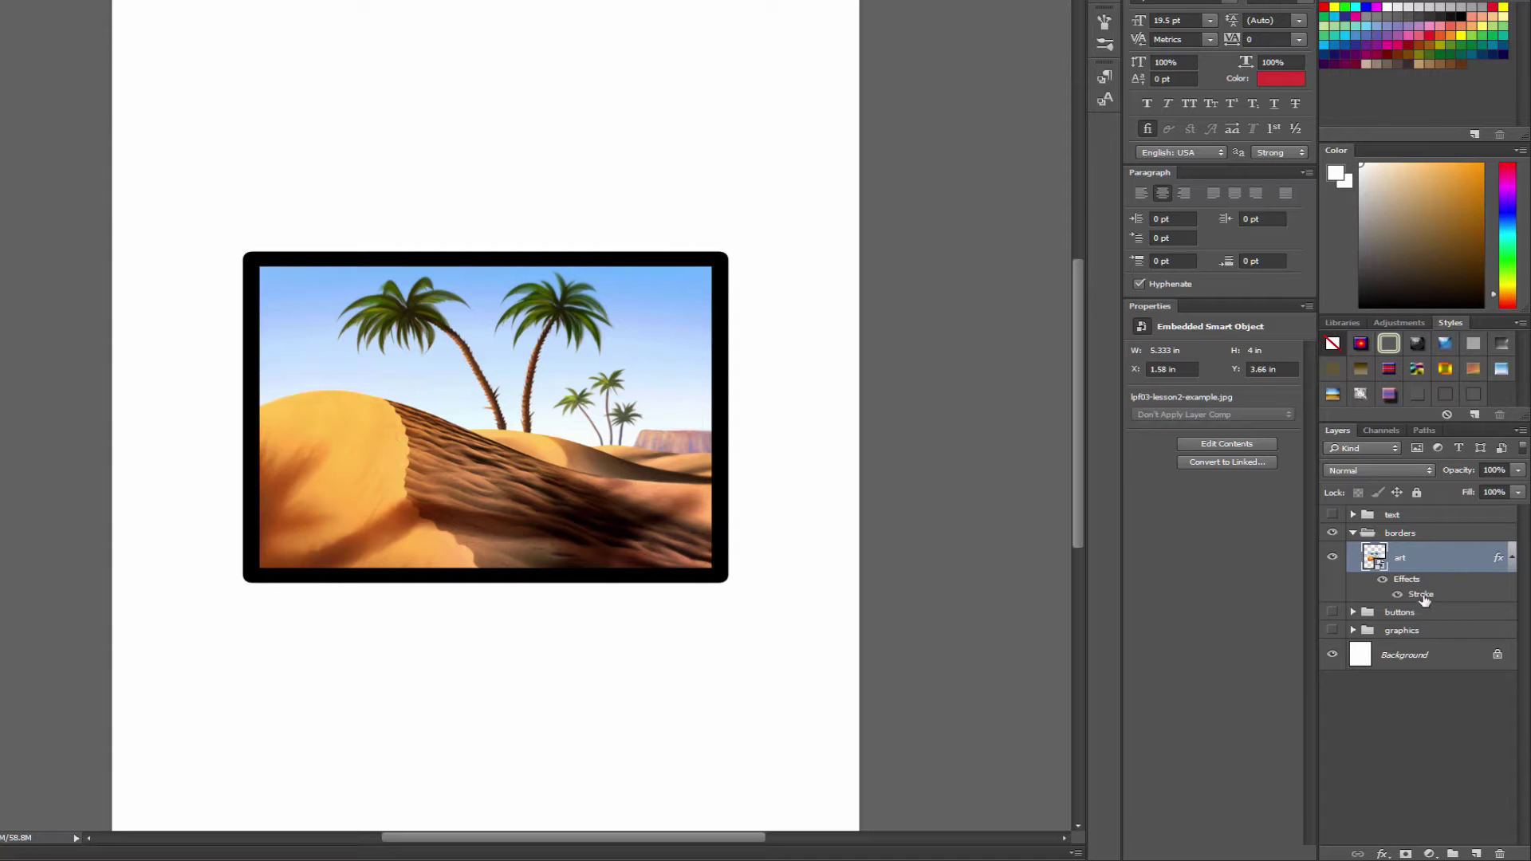
left_click(1382, 853)
Set the art layer's Stroke to 51 px, positioned Inside
left_click(1388, 687)
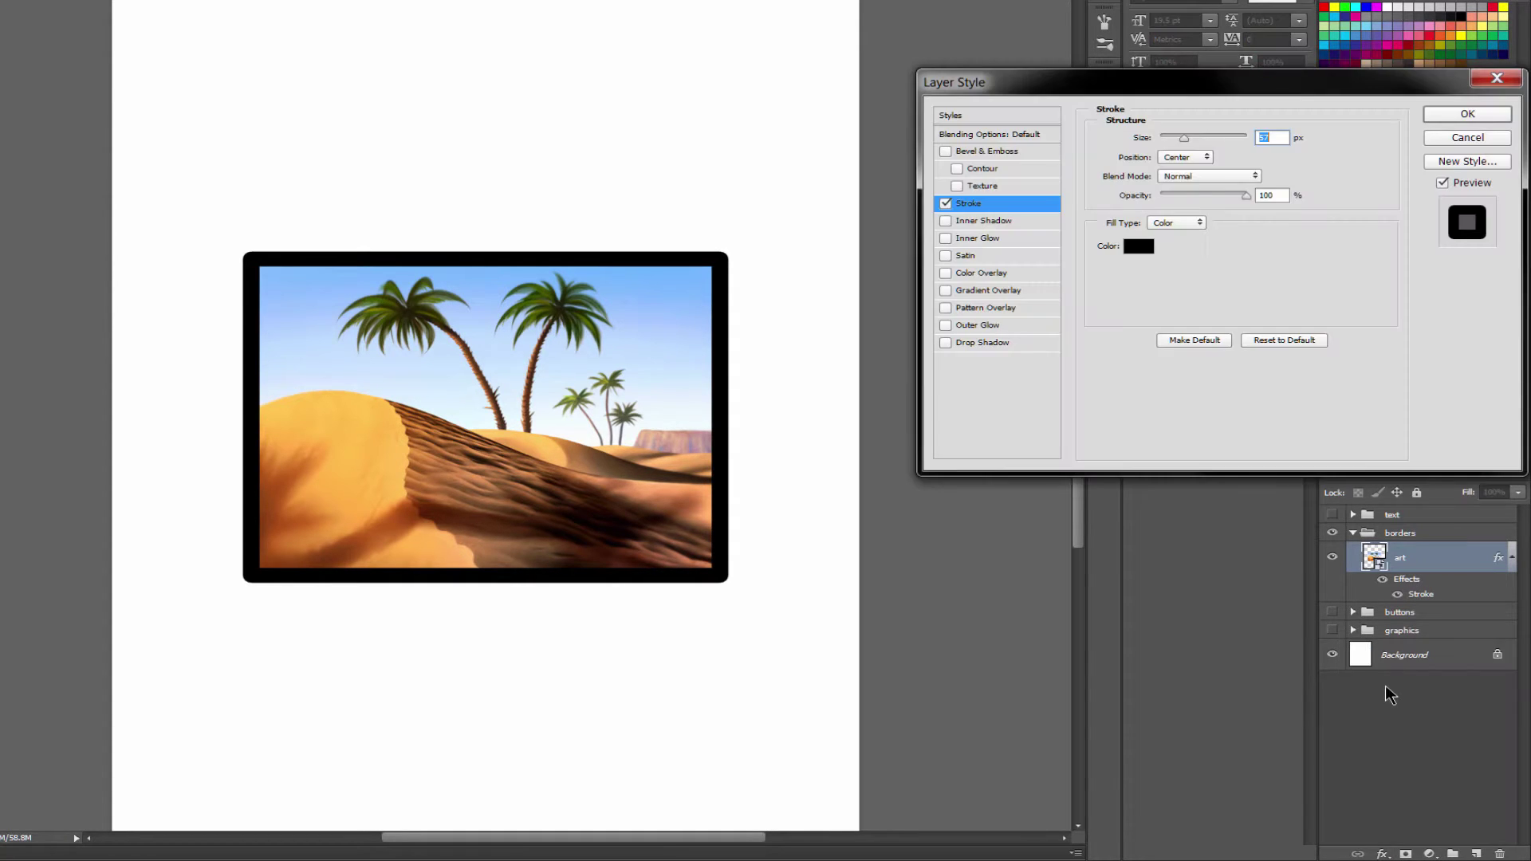
left_click_drag(1183, 136, 1187, 142)
left_click(1180, 158)
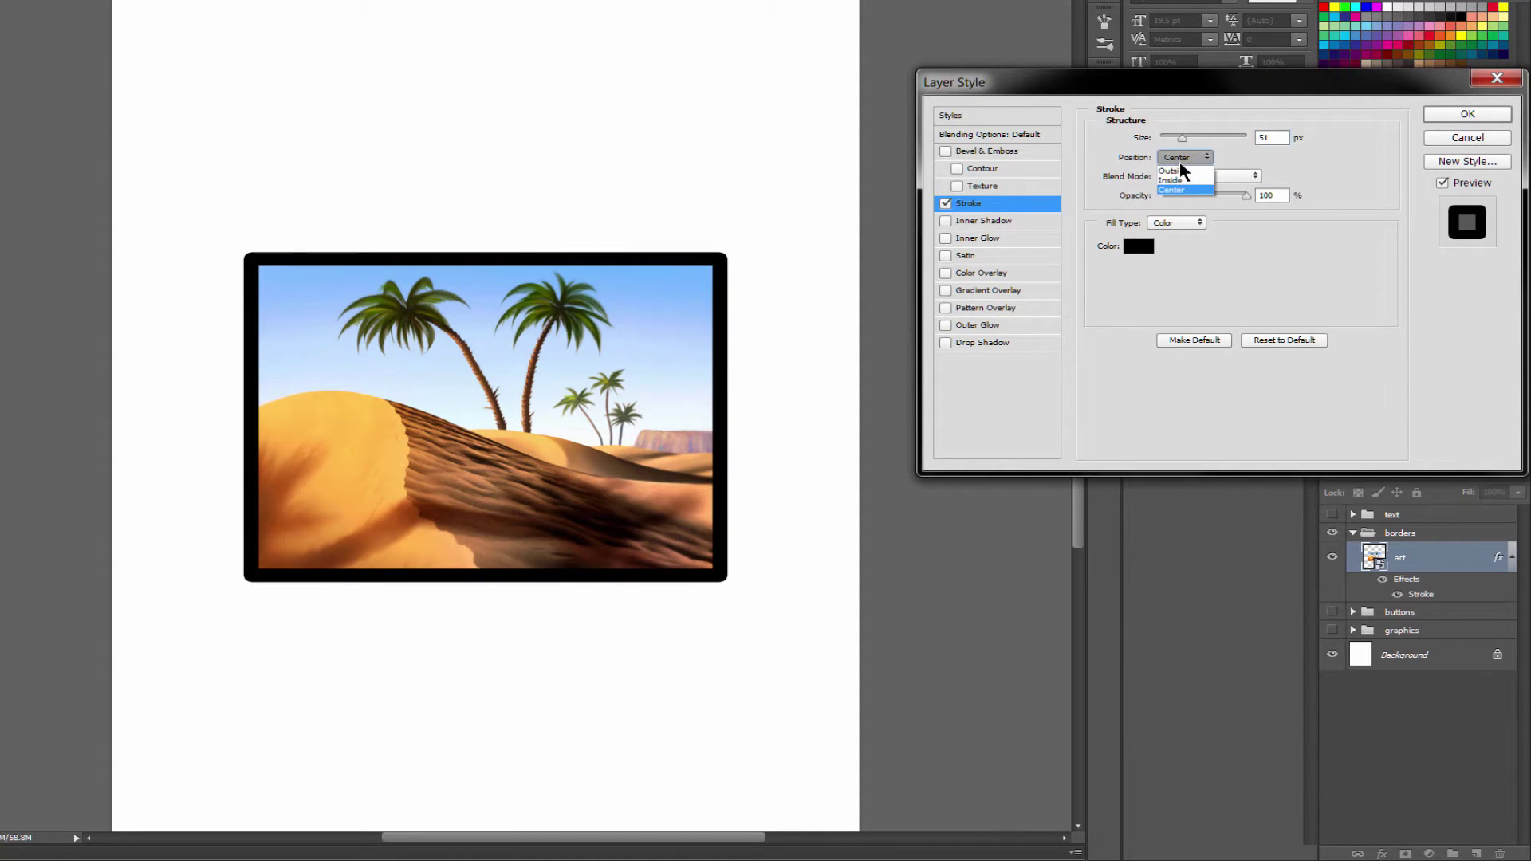
left_click(1173, 171)
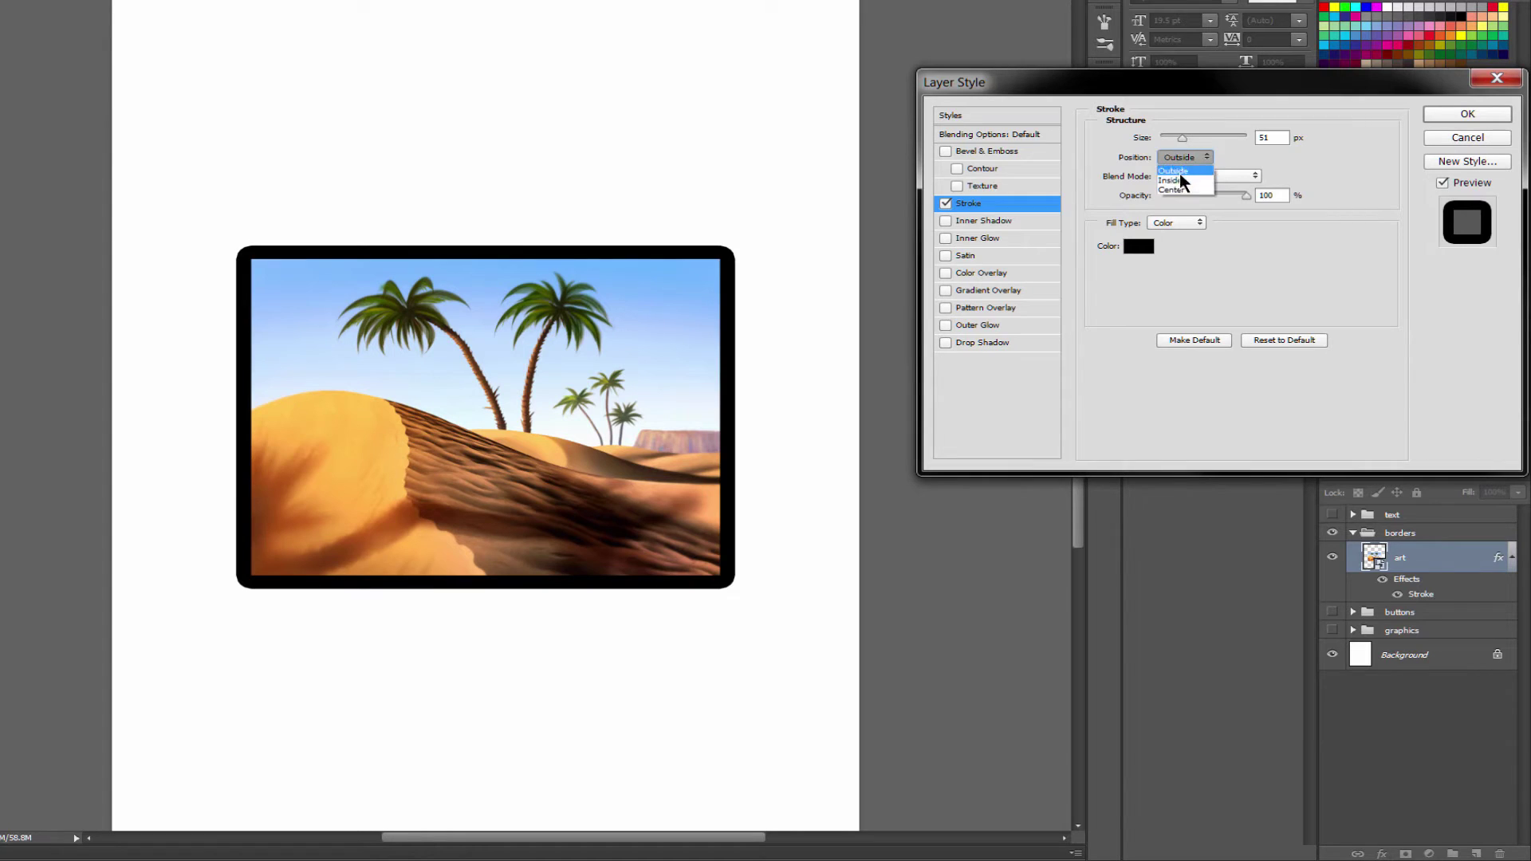
left_click(1174, 180)
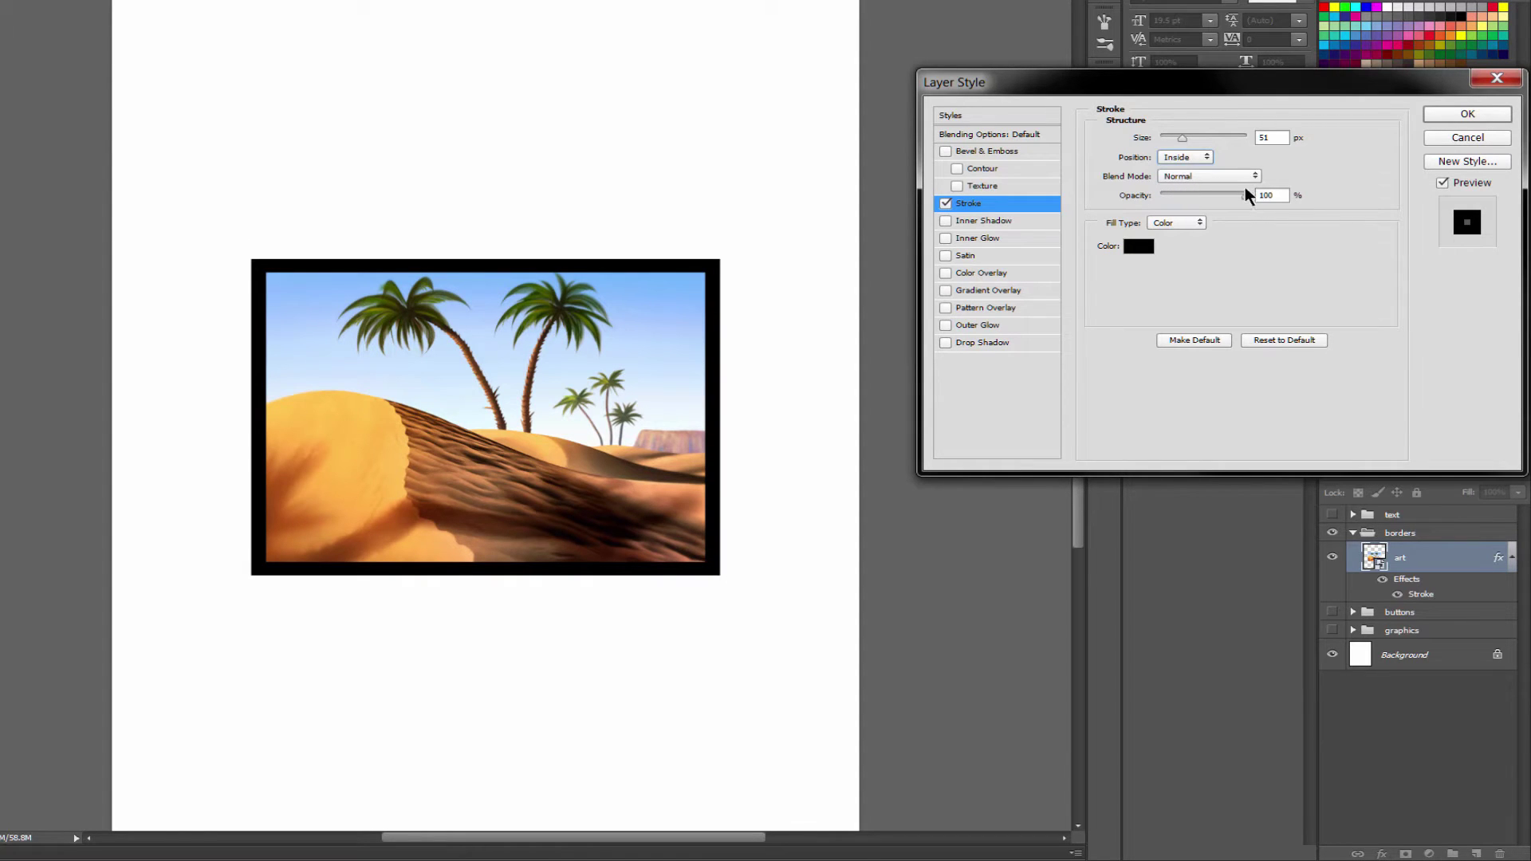
Colour the stroke dark brown #572708, then hide borders and show the buttons group
left_click(1136, 249)
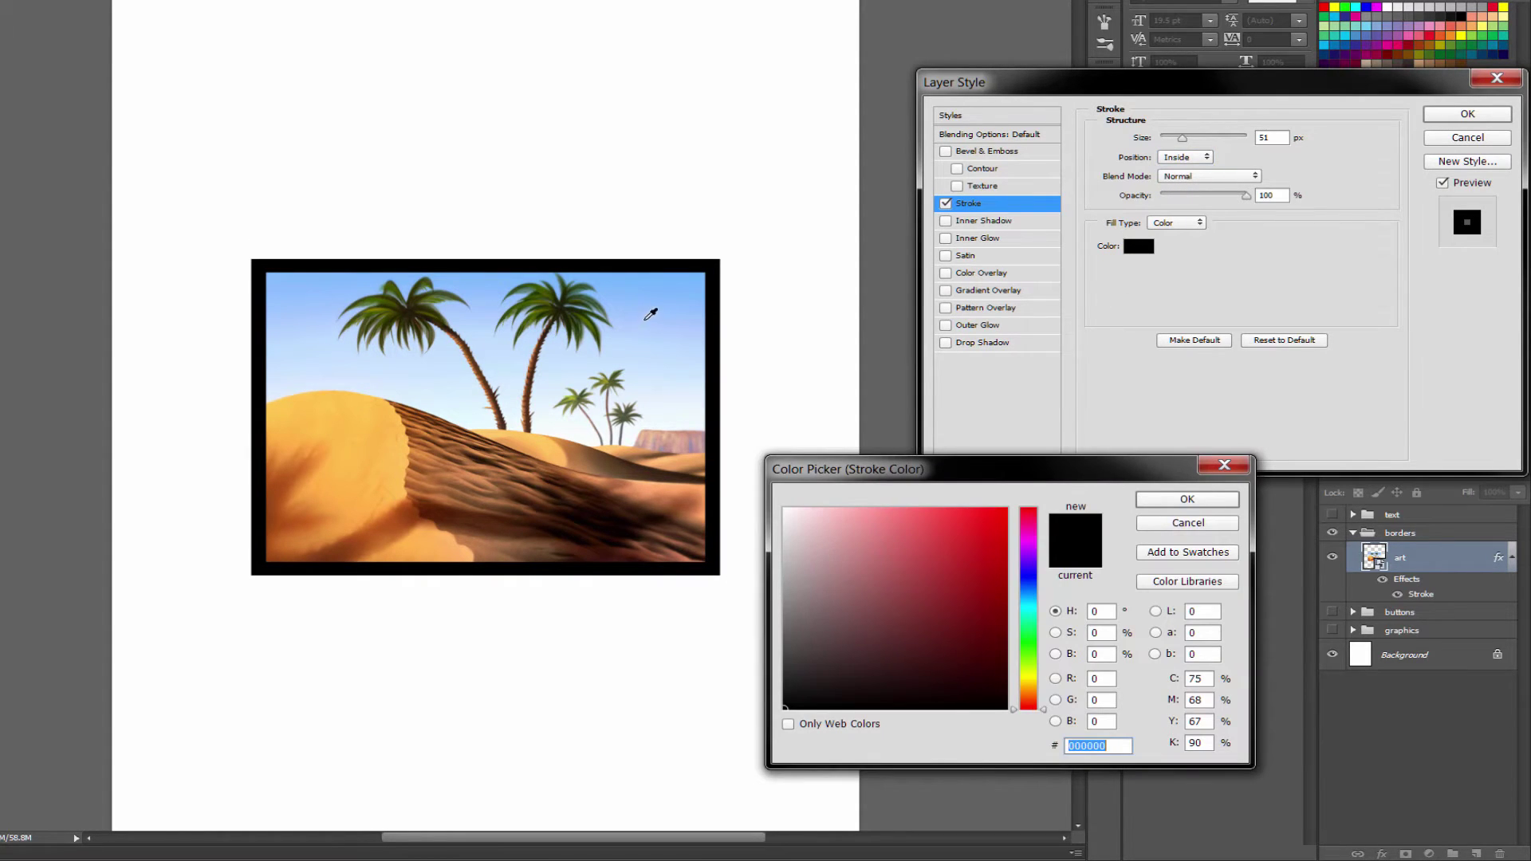
left_click(655, 280)
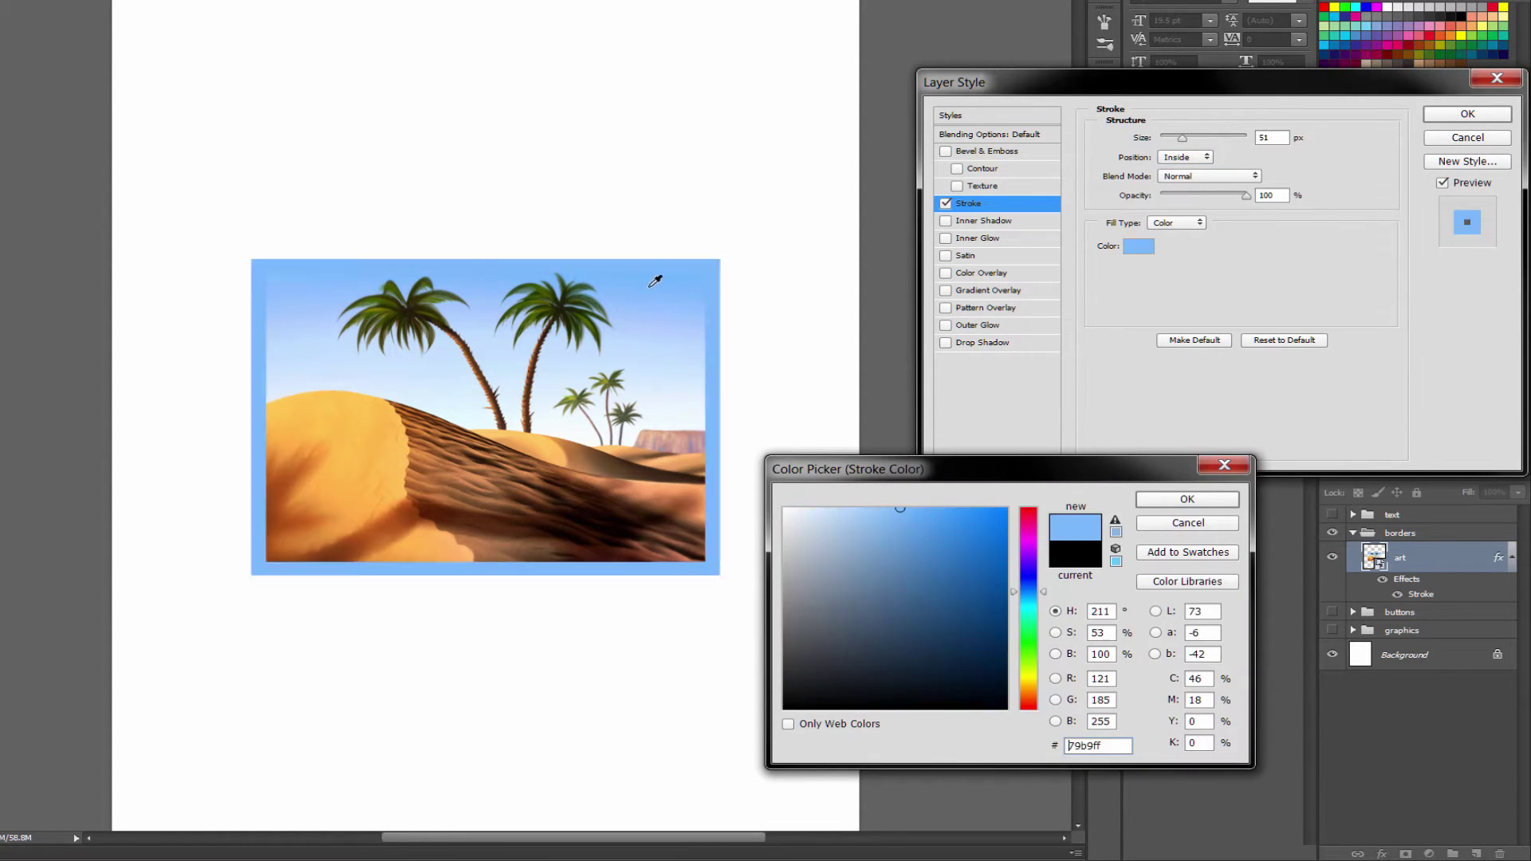
left_click(380, 526)
left_click(988, 640)
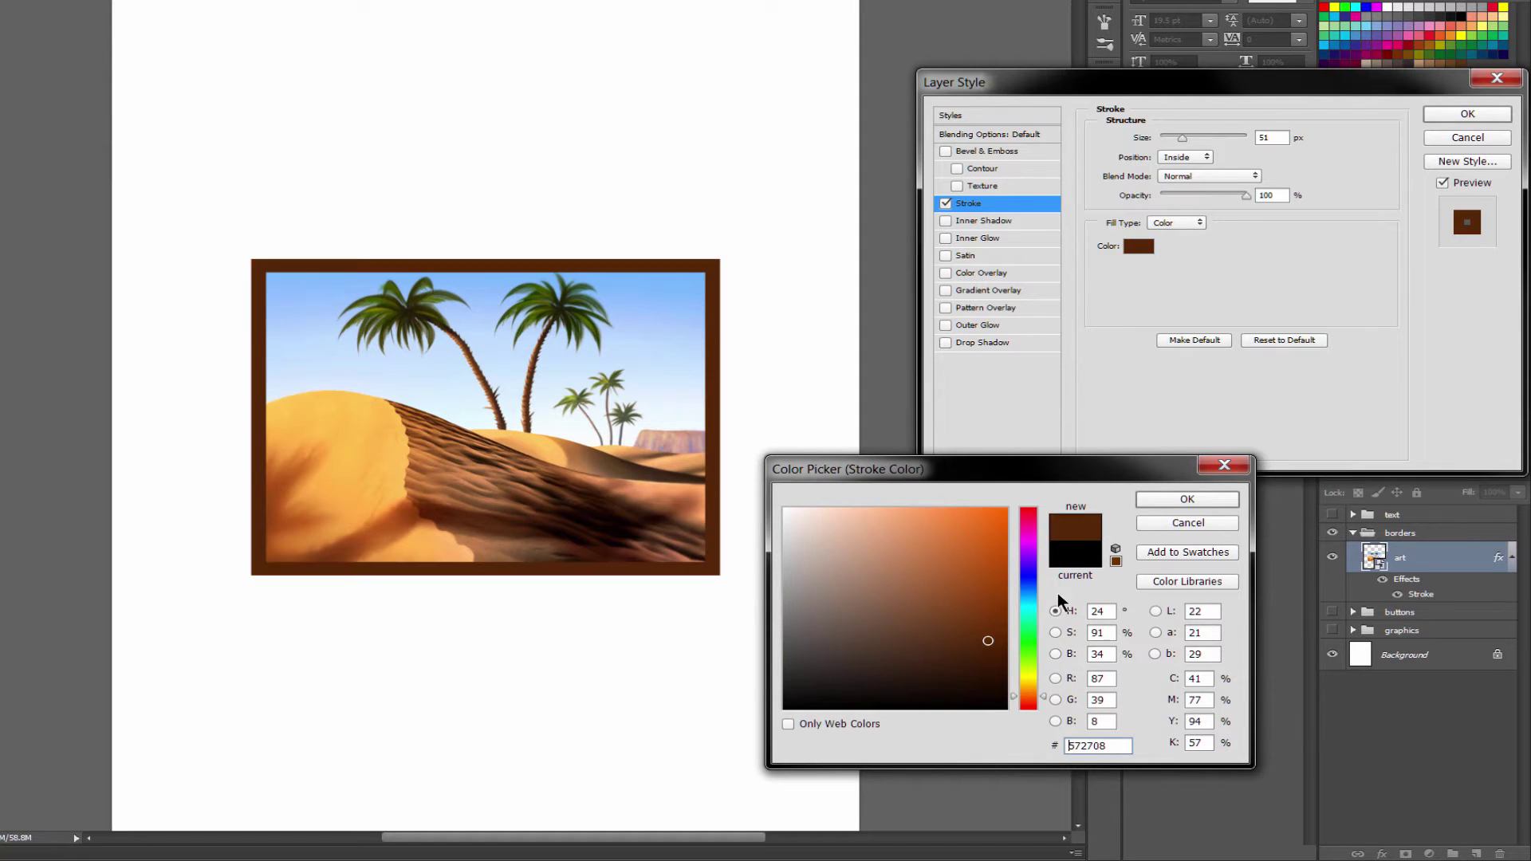
left_click(1188, 500)
key("Return")
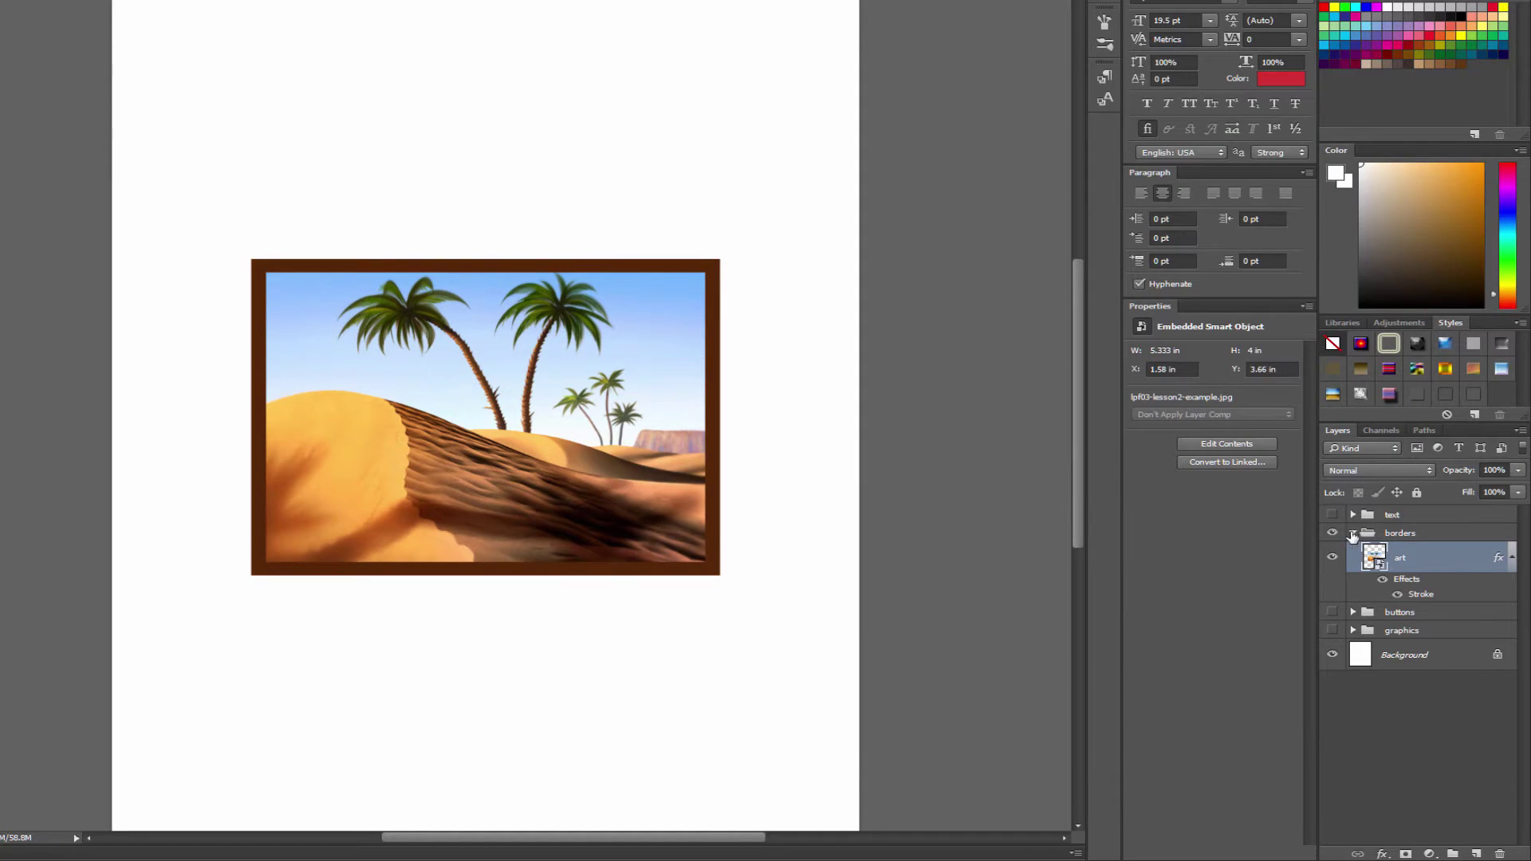
left_click(1353, 533)
left_click(1353, 551)
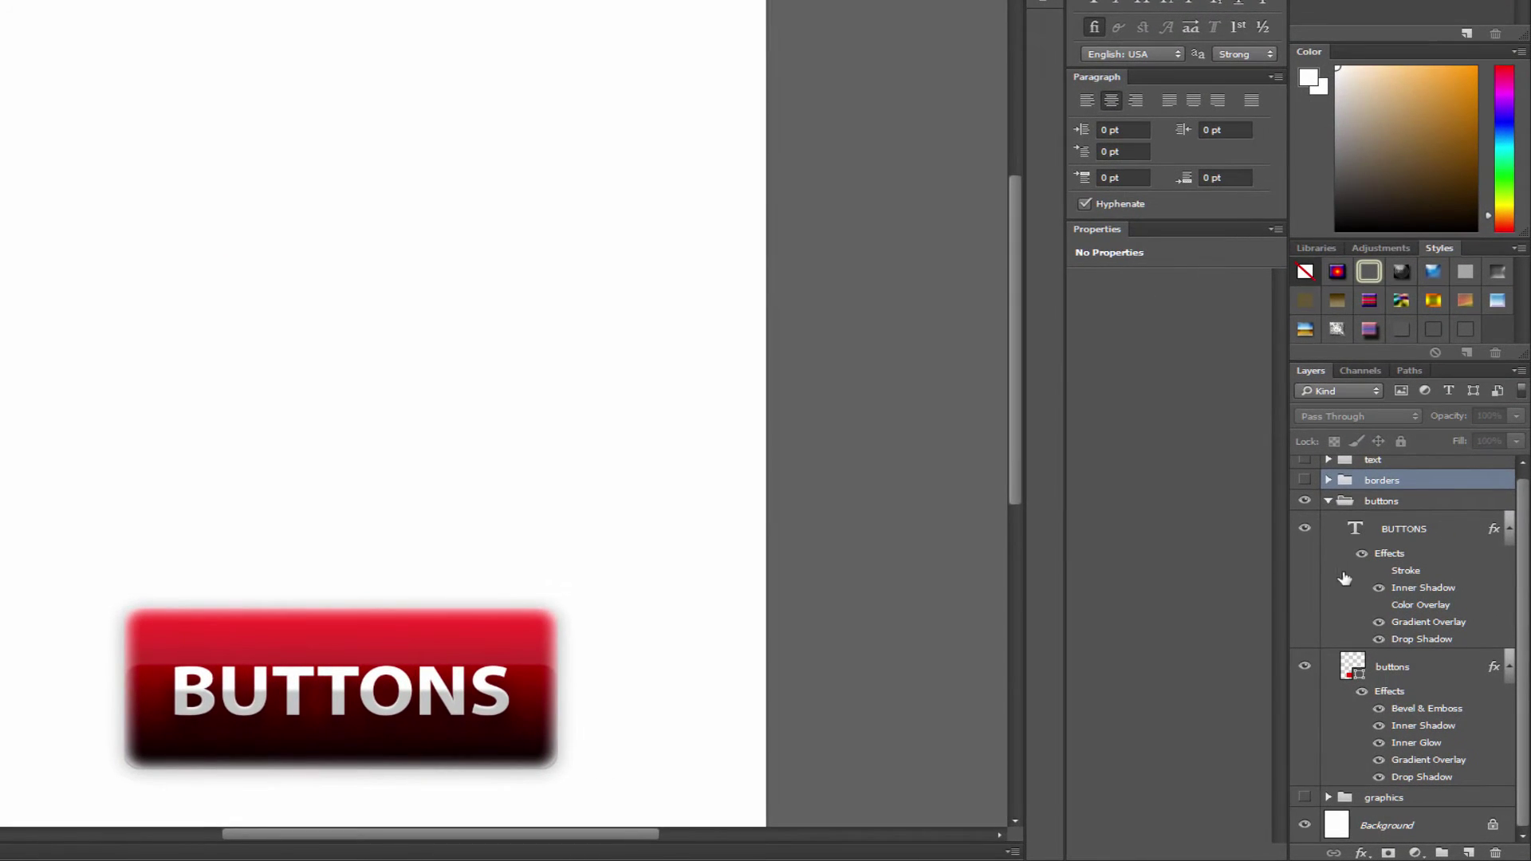
left_click(1304, 532)
left_click(1305, 532)
left_click(1305, 532)
left_click(1304, 532)
left_click(1304, 668)
left_click(1304, 668)
left_click(1304, 668)
left_click(1305, 668)
left_click(1378, 710)
left_click(1379, 727)
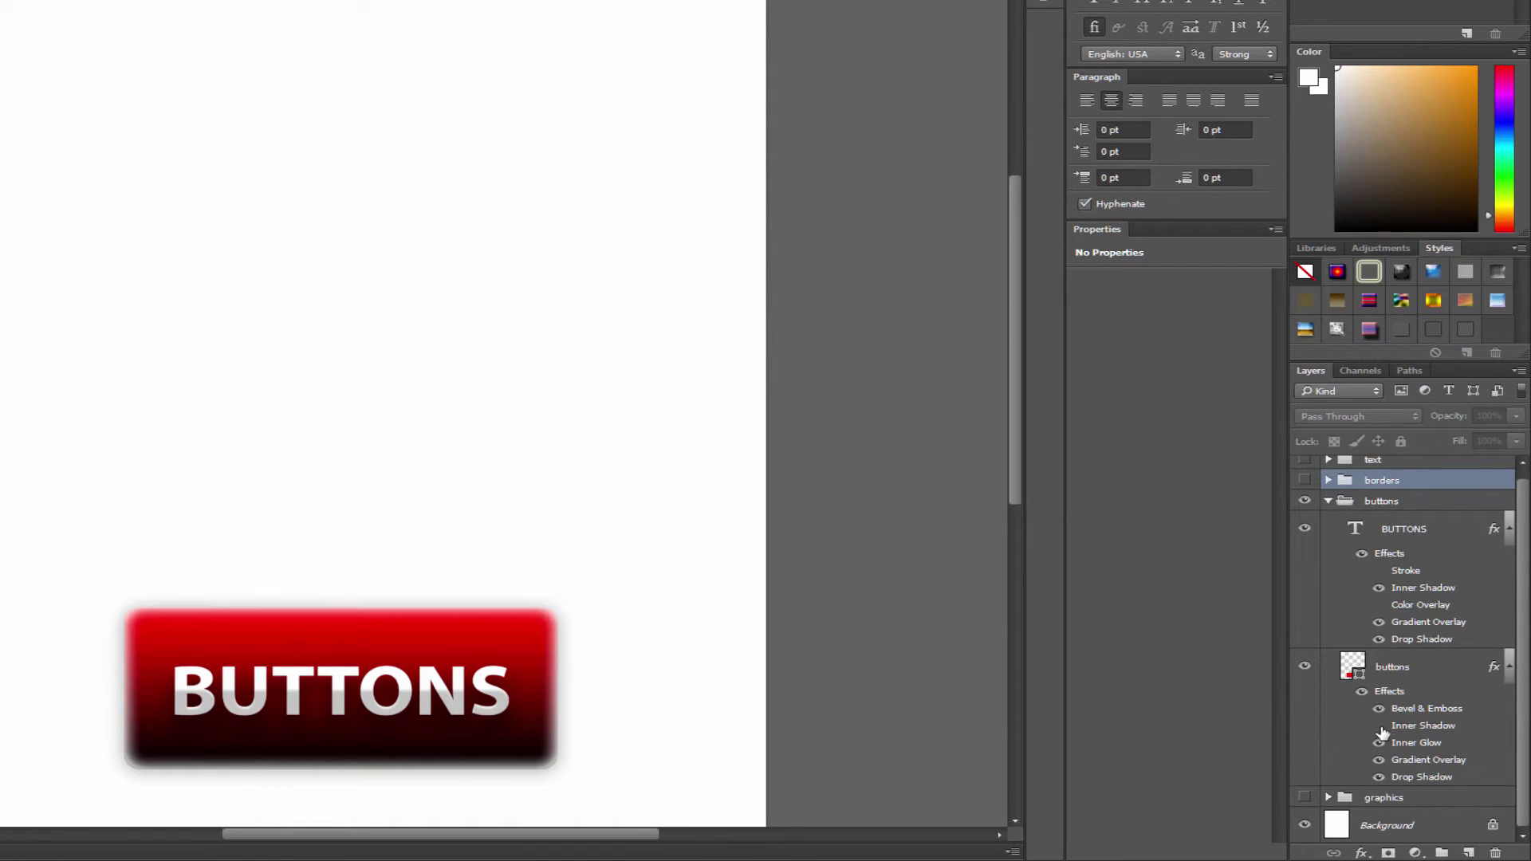
left_click(1379, 726)
left_click(1379, 726)
left_click(1379, 726)
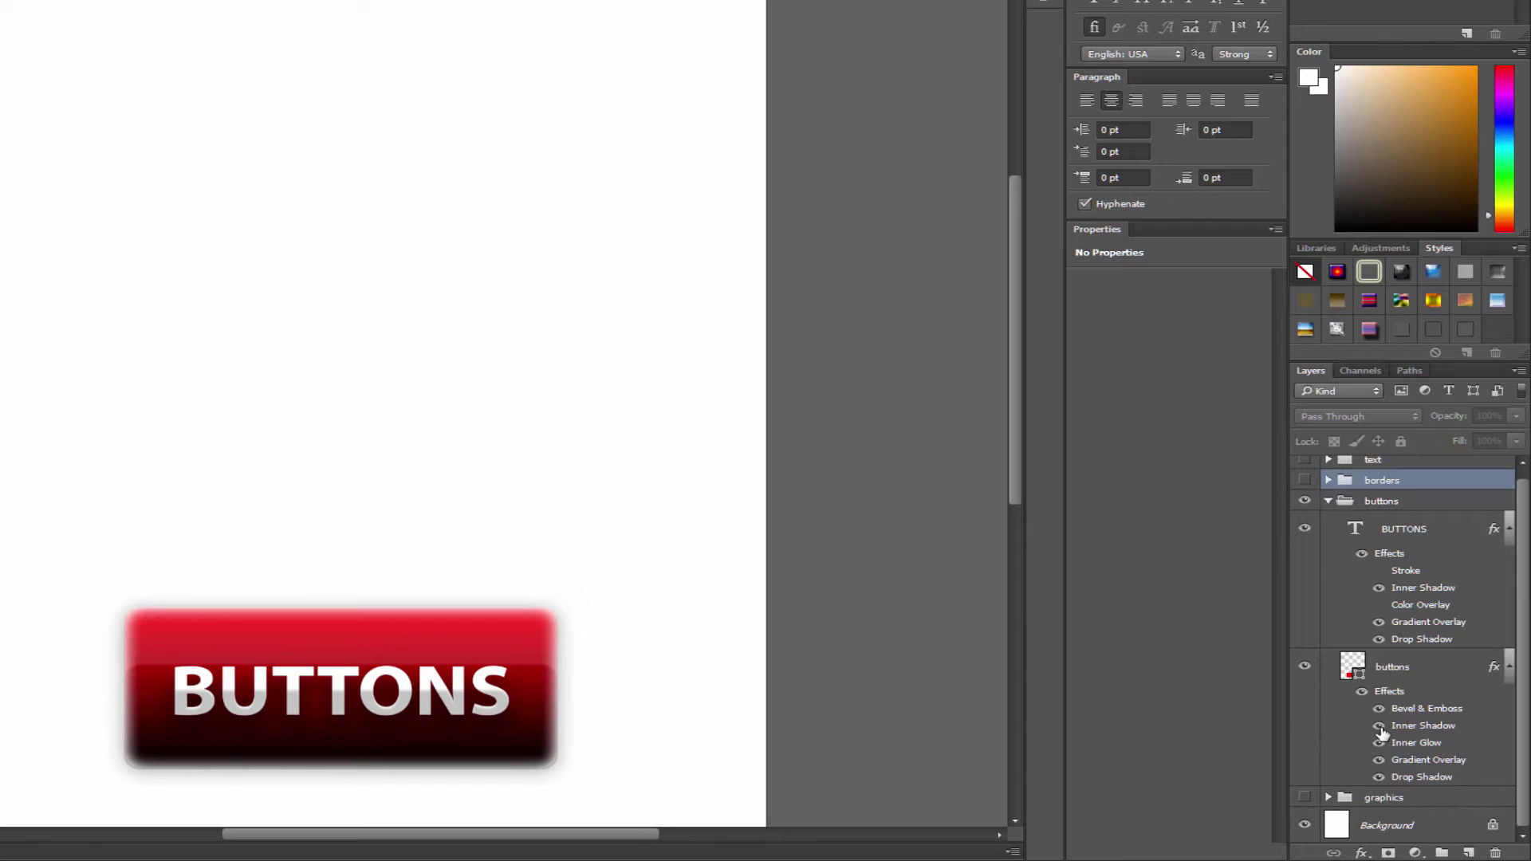
left_click(1379, 726)
left_click(1379, 727)
left_click(1379, 742)
left_click(1379, 742)
left_click(1380, 744)
left_click(1380, 744)
left_click(1379, 760)
left_click(1379, 759)
left_click(1380, 778)
left_click(1380, 778)
left_click(1362, 691)
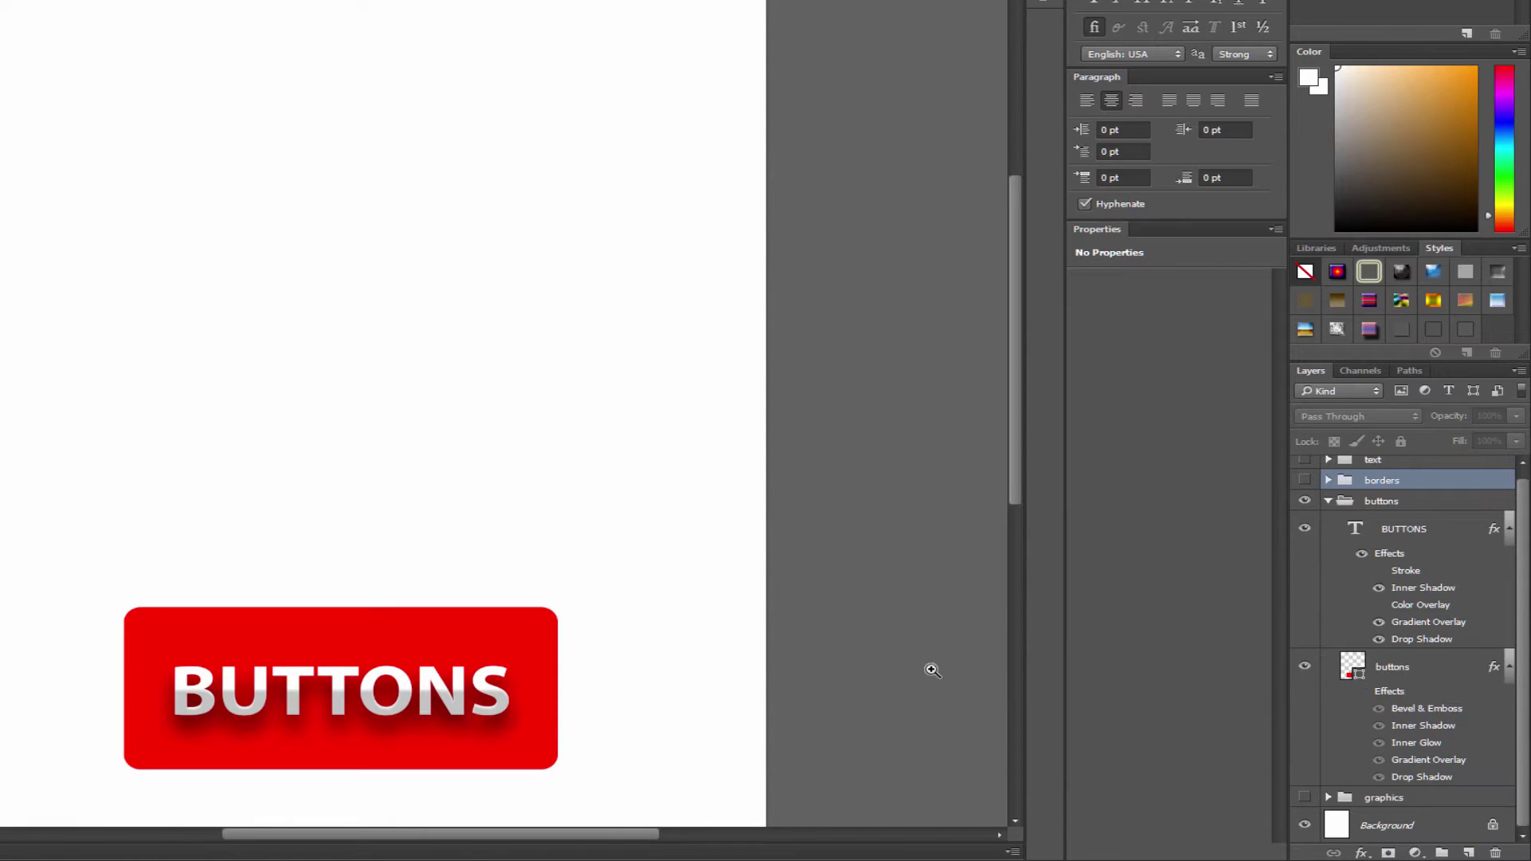
left_click(1362, 554)
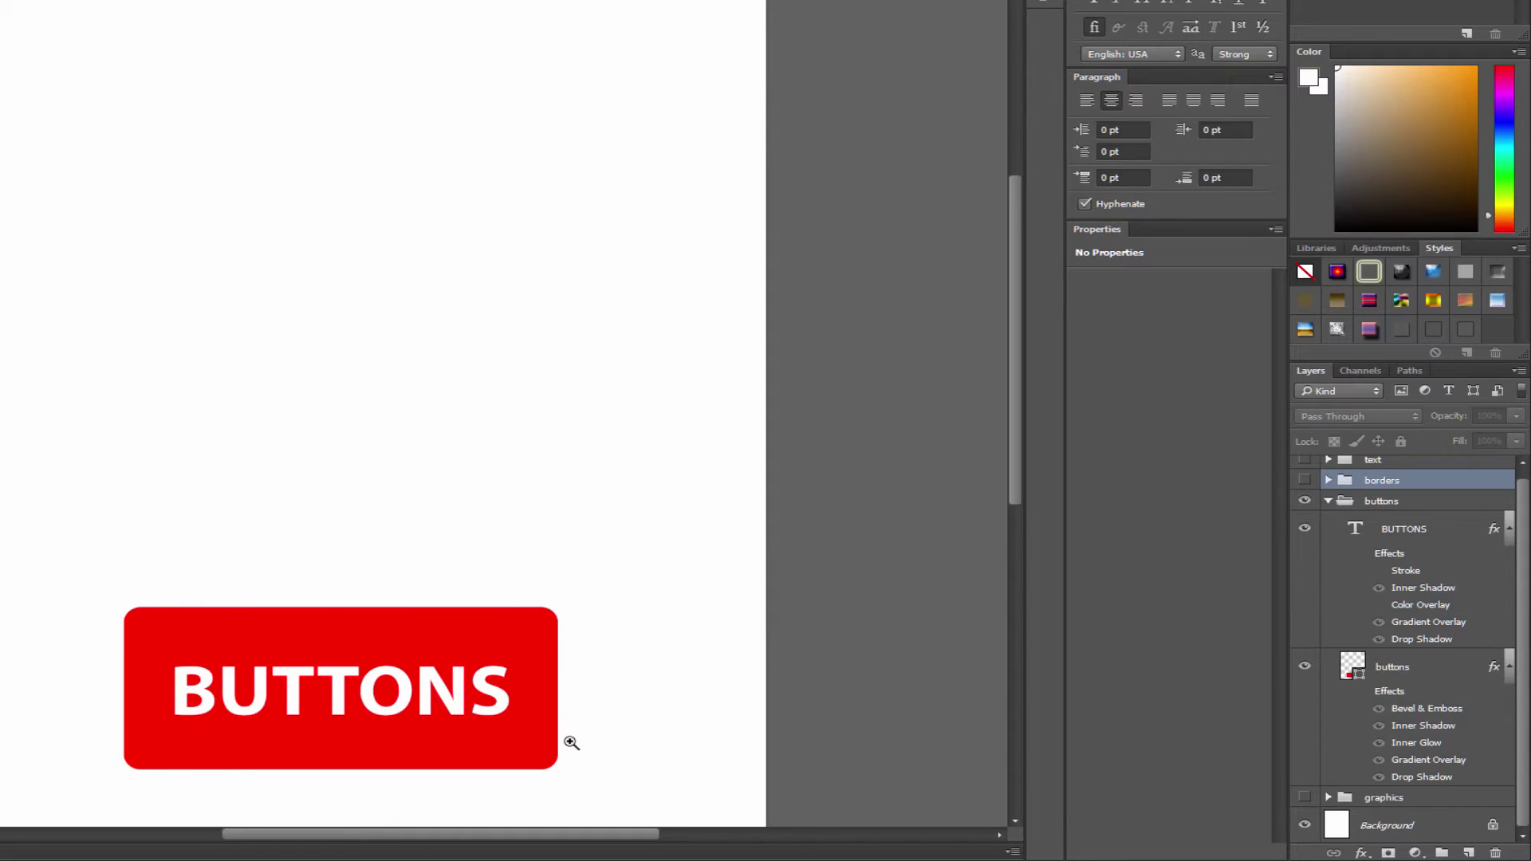
left_click(1362, 554)
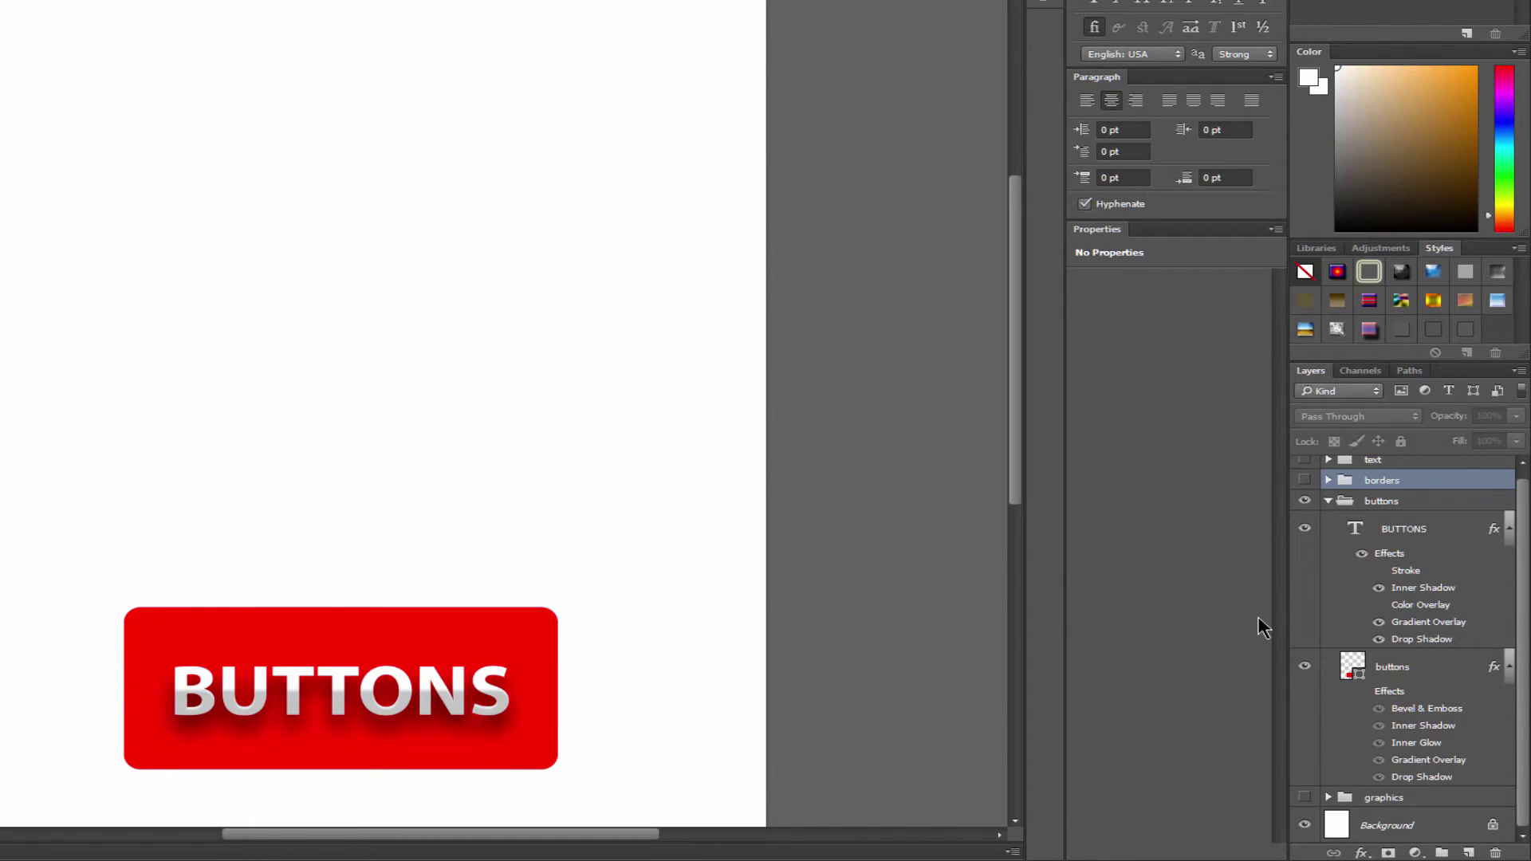
left_click(1361, 691)
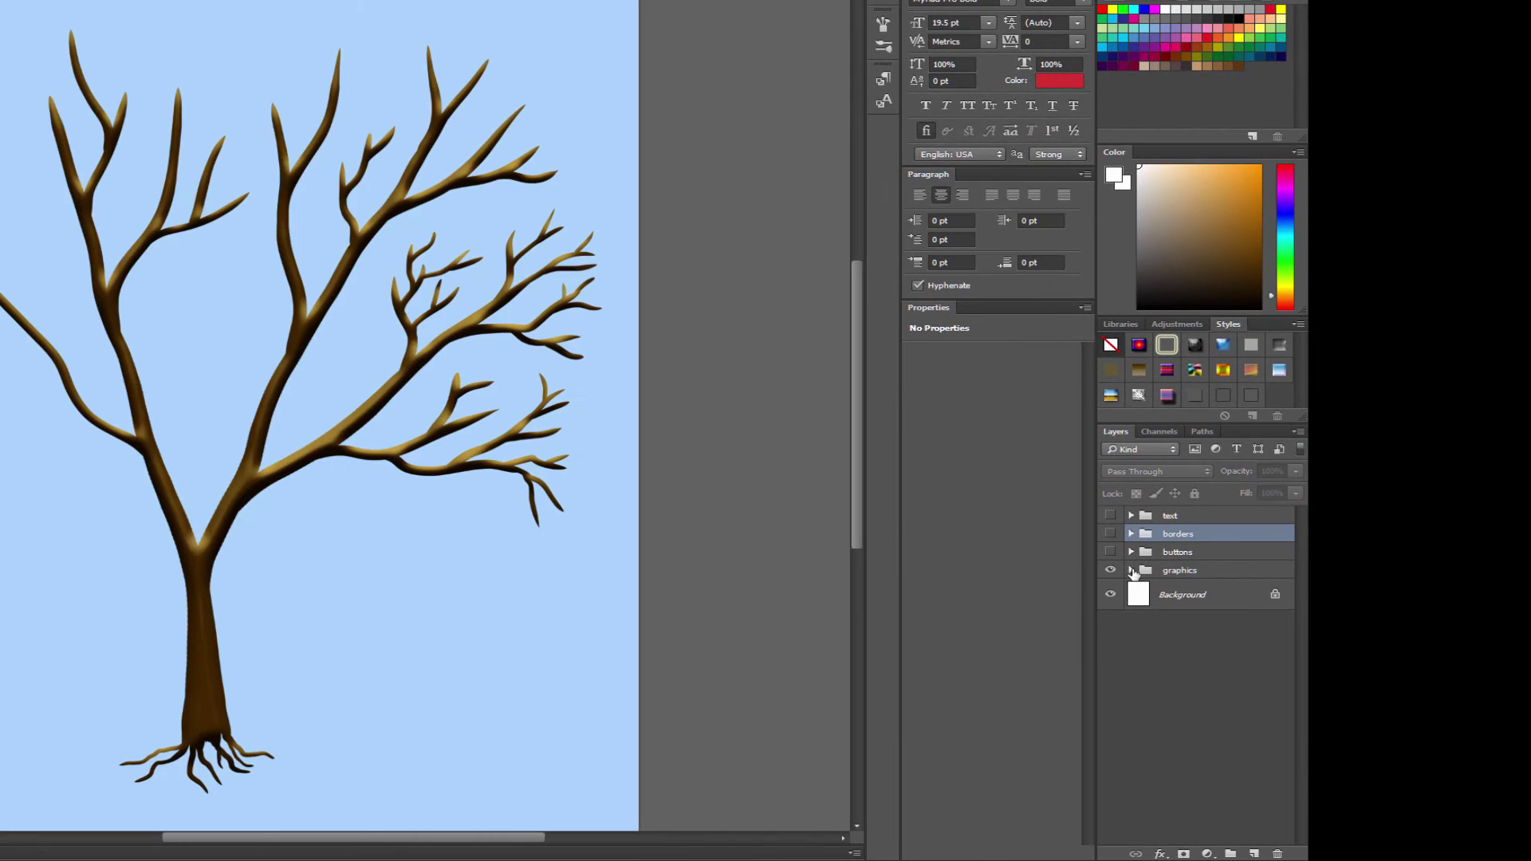
Select the tree layer in the graphics group and switch off its Bevel & Emboss
left_click(1132, 570)
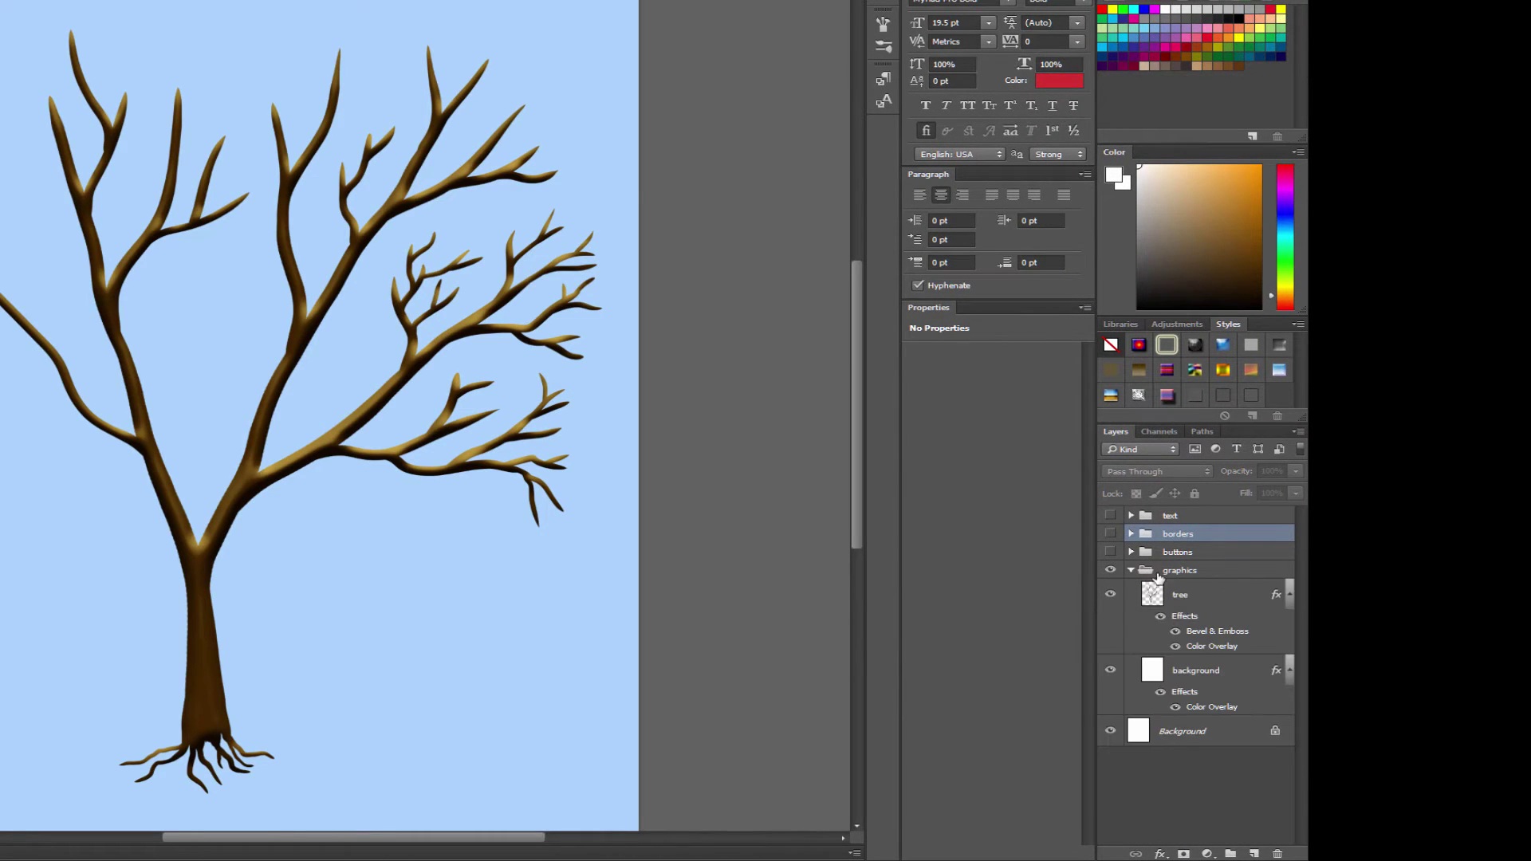
left_click(1160, 616)
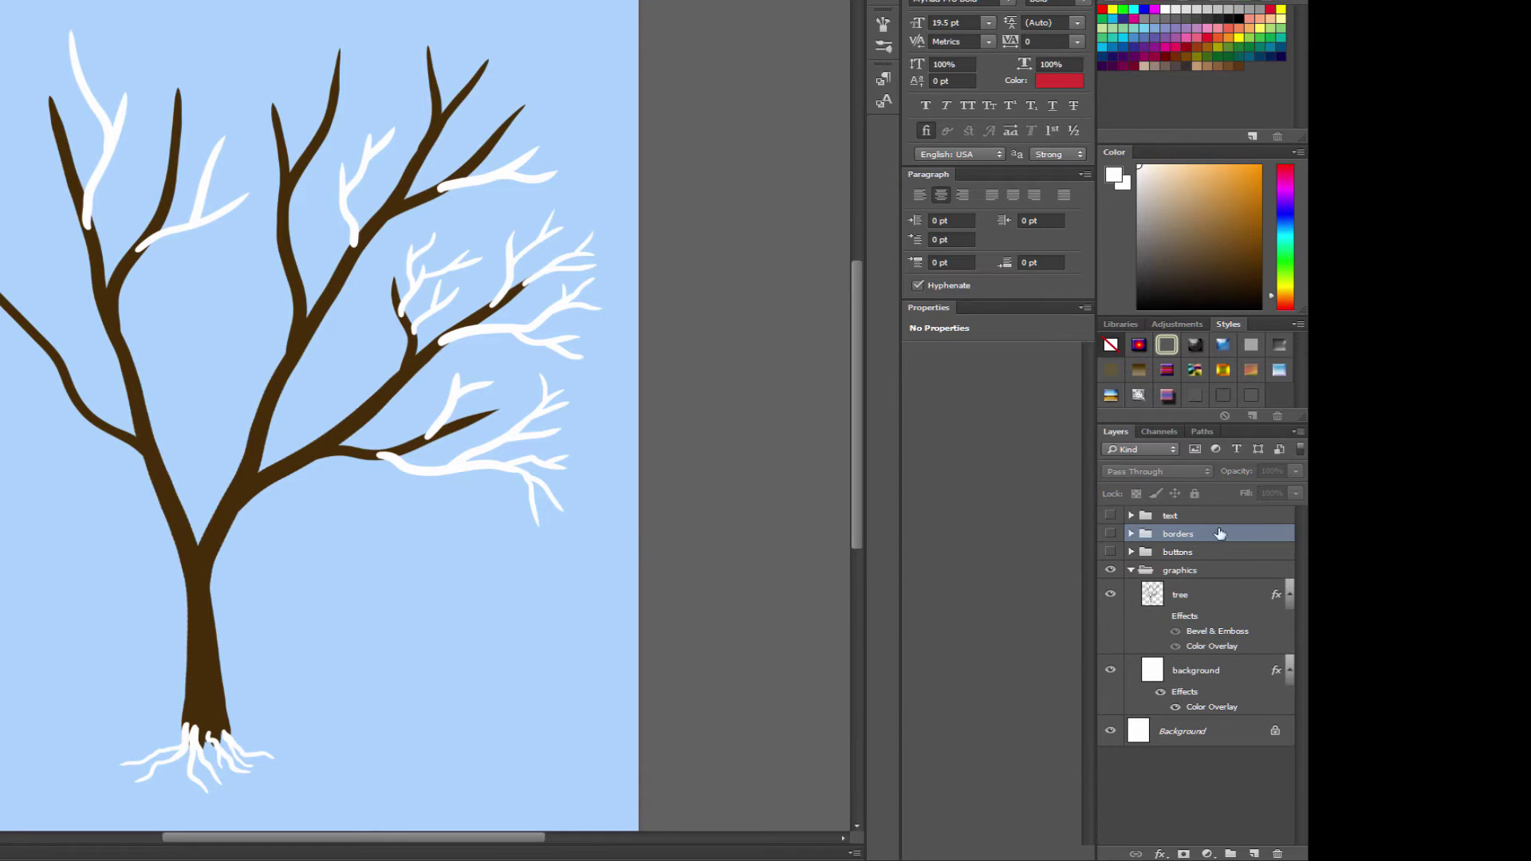
left_click(1182, 598)
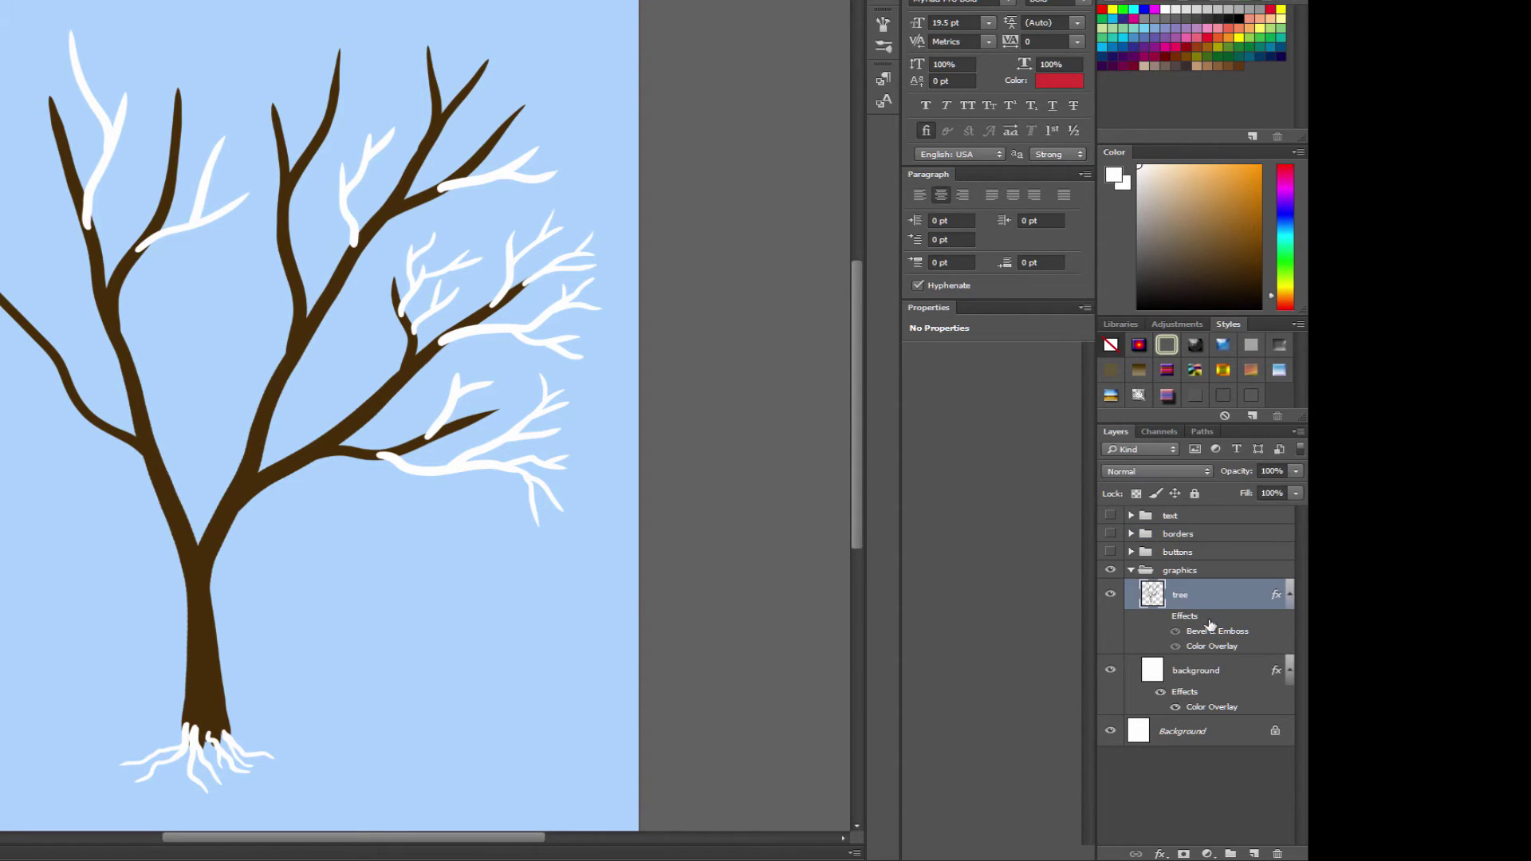
left_click(1160, 616)
left_click(1176, 646)
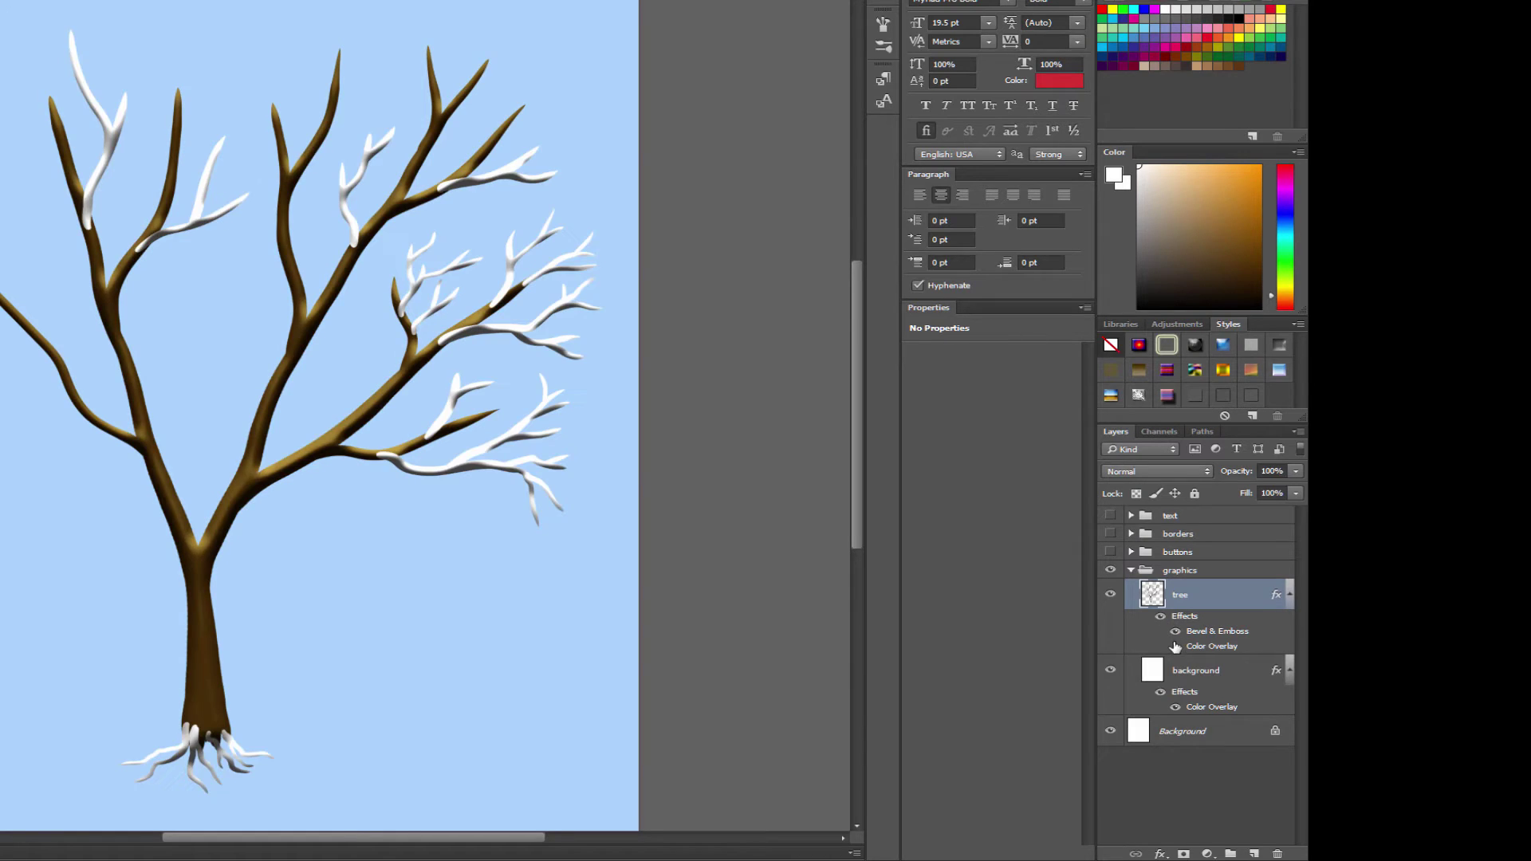
left_click(1175, 631)
left_click(1175, 646)
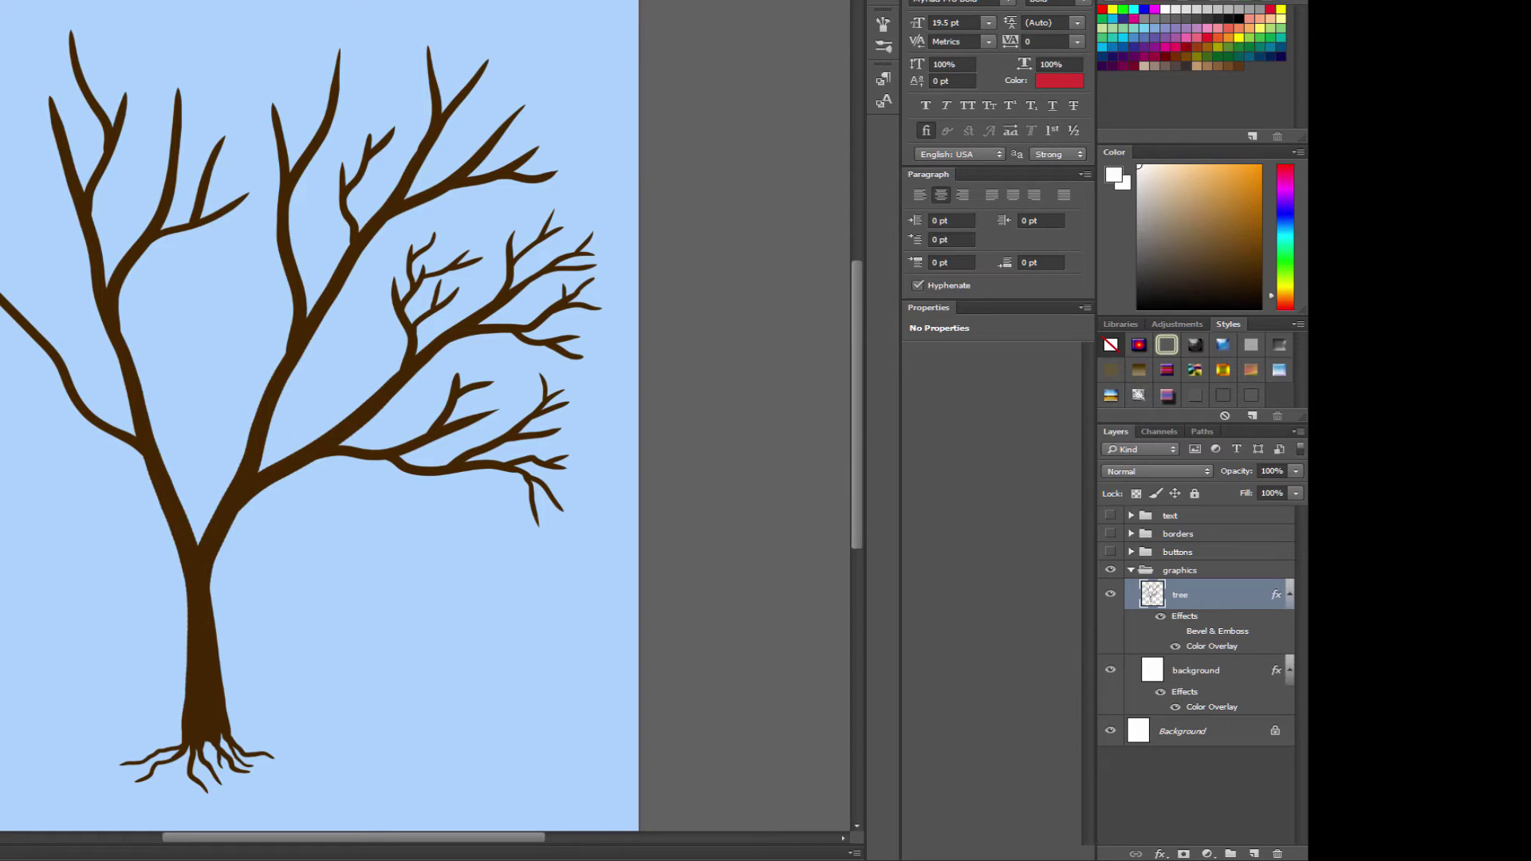
Paint magenta twigs off the top-right branch, then re-enable Bevel & Emboss
left_click(1260, 177)
left_click(1286, 191)
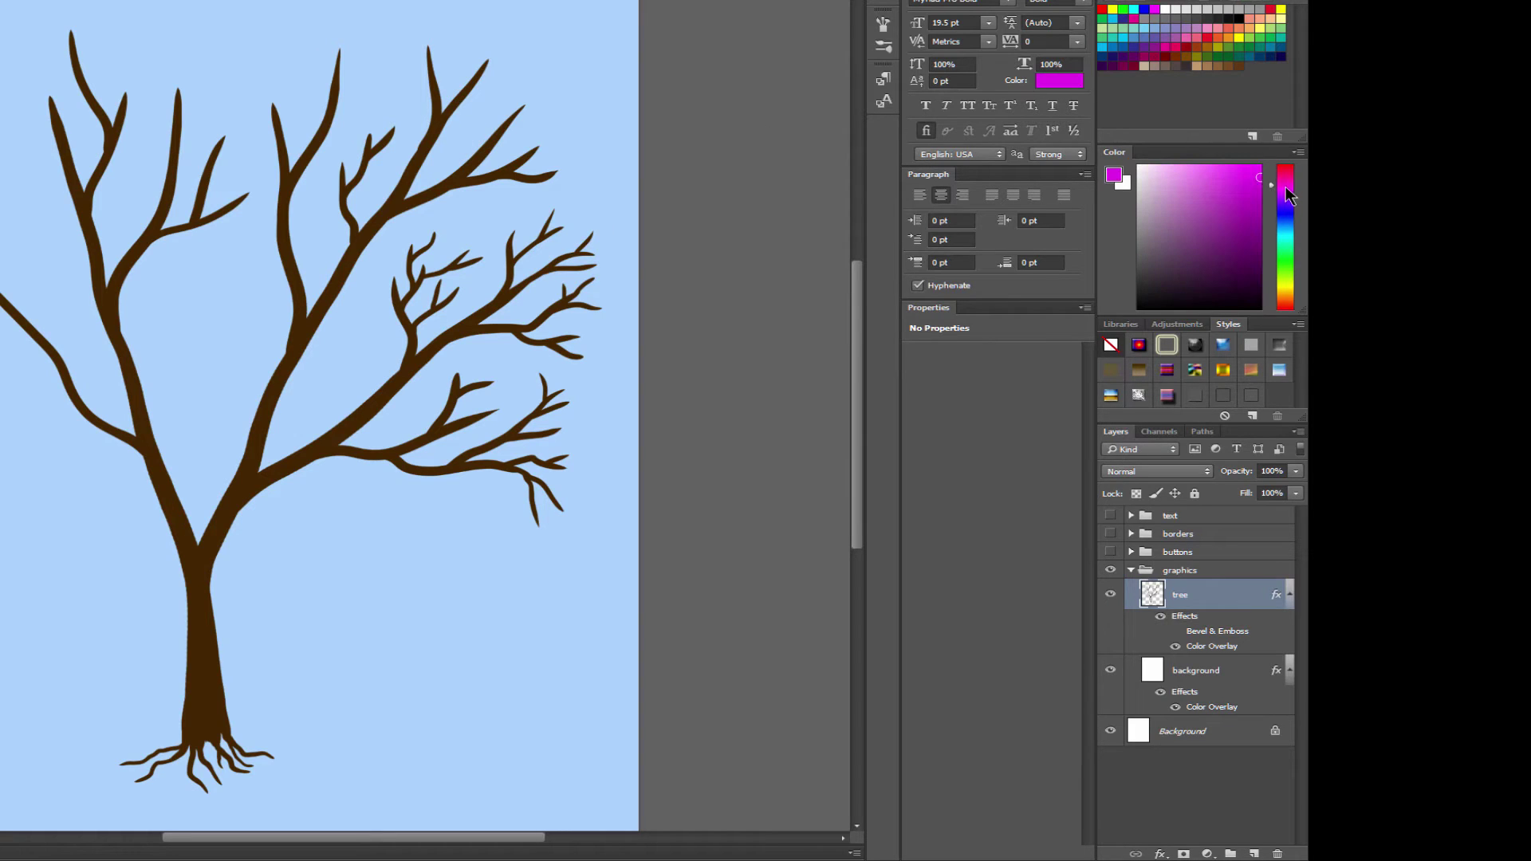
mouse_move(454, 102)
left_mouse_down()
mouse_move(554, 48)
mouse_move(521, 16)
mouse_move(551, 11)
left_mouse_up()
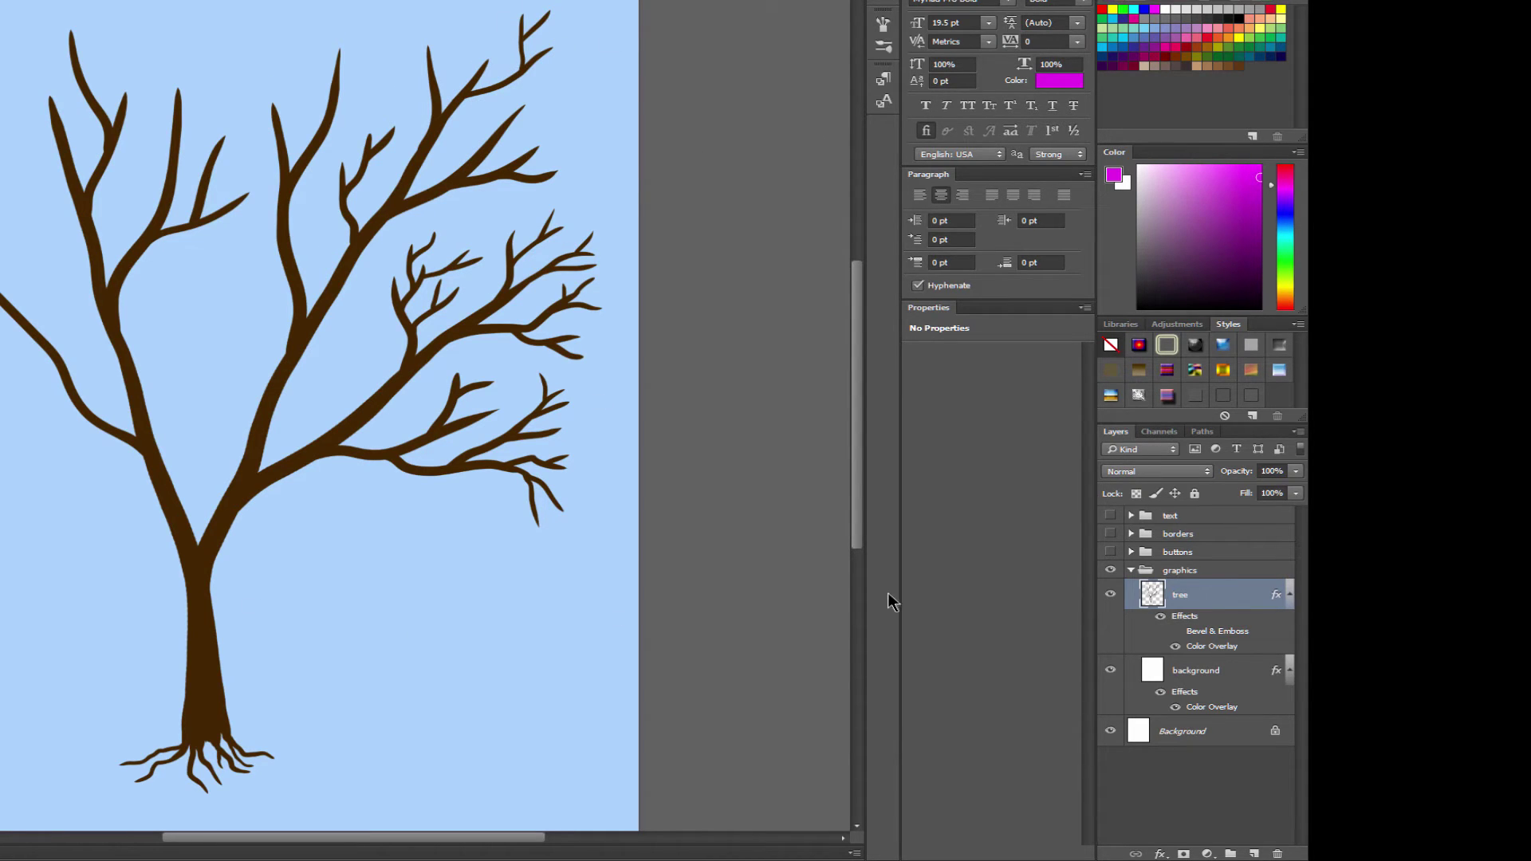
left_click(1176, 632)
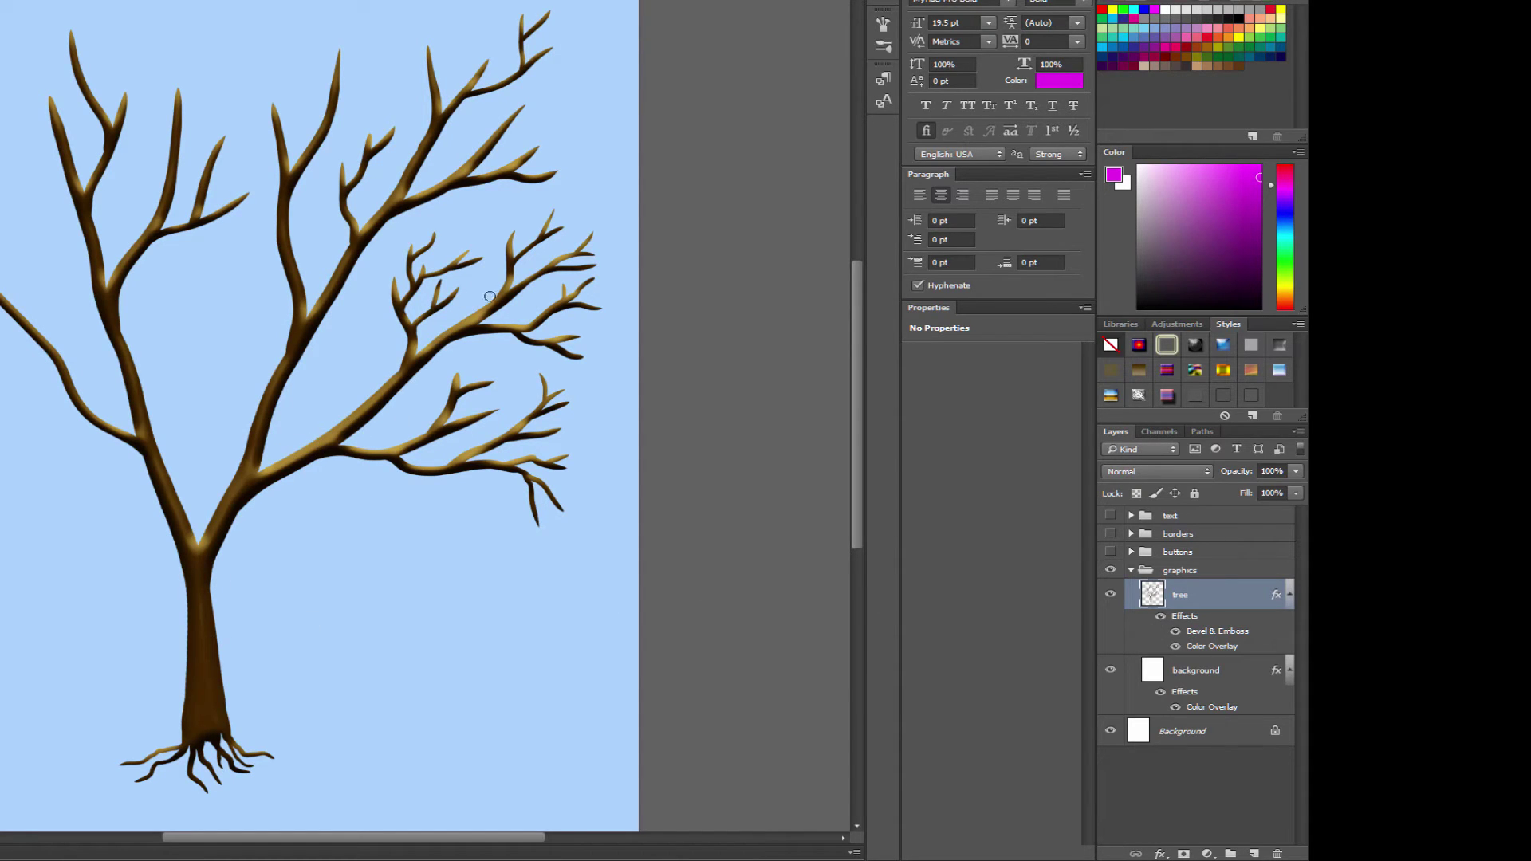
Paint five more forked twigs across the tree top and open the Bevel & Emboss settings
mouse_move(433, 82)
left_mouse_down()
mouse_move(458, 34)
mouse_move(417, 2)
left_mouse_up()
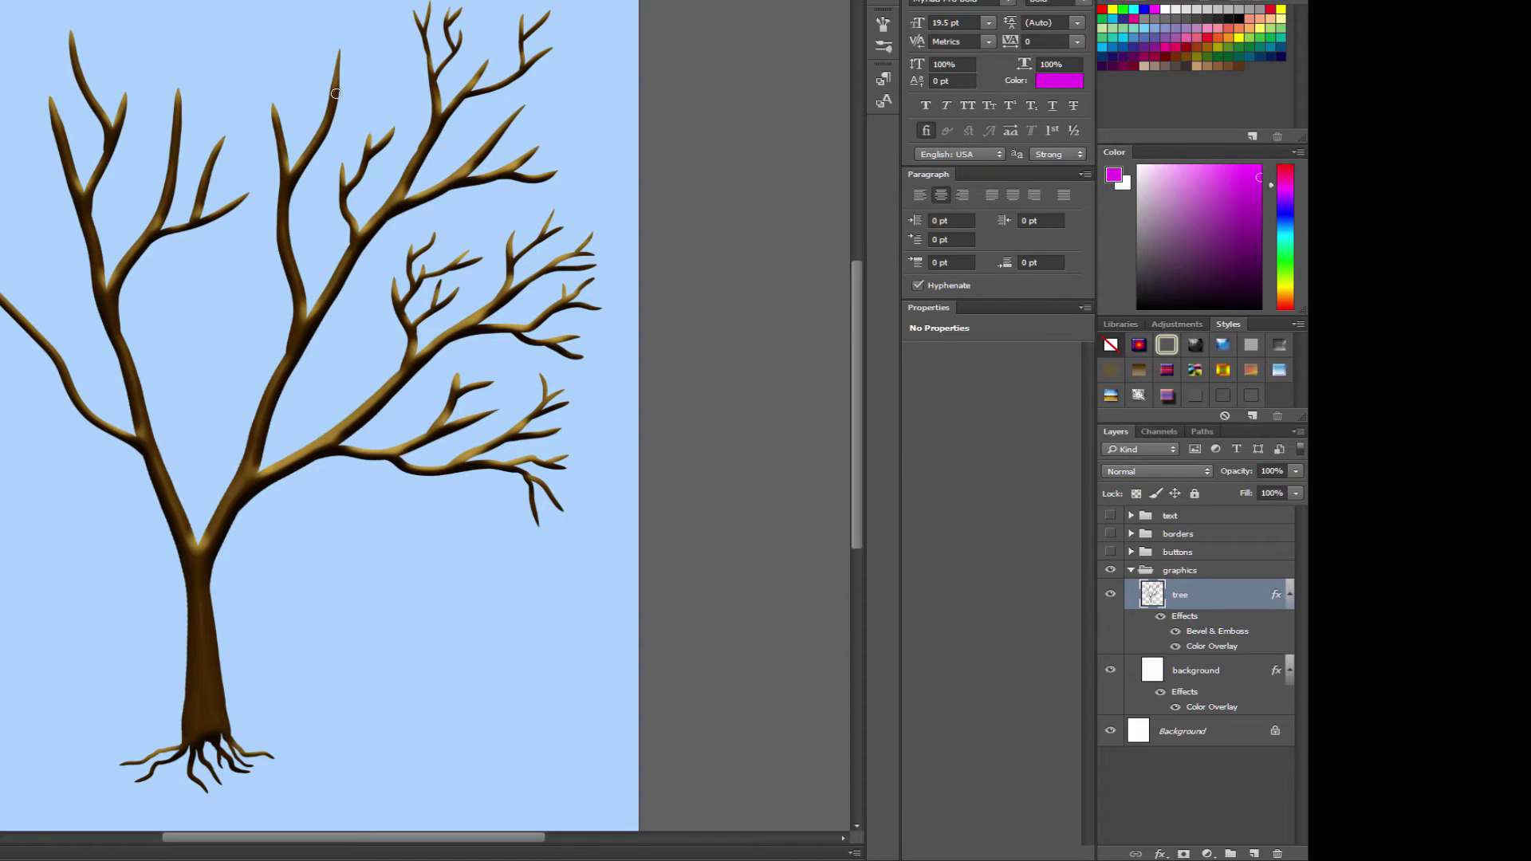
mouse_move(347, 84)
left_mouse_down()
mouse_move(362, 11)
mouse_move(367, 51)
mouse_move(391, 19)
mouse_move(334, 70)
mouse_move(329, 9)
mouse_move(340, 67)
mouse_move(358, 1)
mouse_move(342, 46)
mouse_move(334, 2)
left_mouse_up()
mouse_move(271, 126)
left_mouse_down()
mouse_move(252, 72)
mouse_move(274, 110)
mouse_move(287, 24)
mouse_move(273, 79)
mouse_move(265, 44)
mouse_move(312, 7)
left_mouse_up()
mouse_move(282, 59)
left_mouse_down()
mouse_move(305, 50)
mouse_move(255, 83)
left_mouse_up()
mouse_move(228, 24)
left_mouse_down()
mouse_move(255, 76)
mouse_move(228, 6)
mouse_move(259, 2)
left_mouse_up()
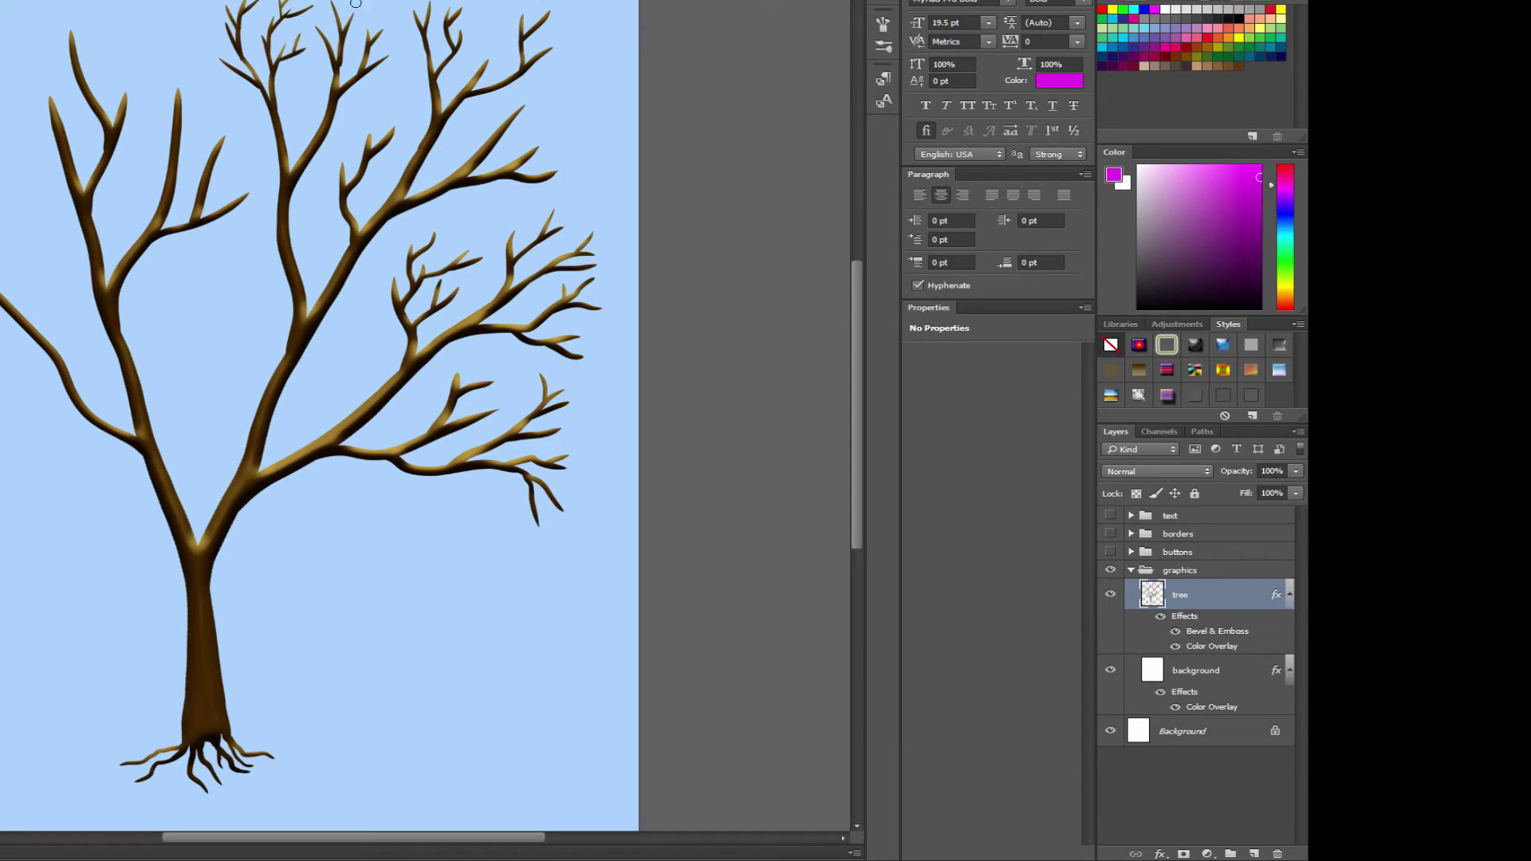
double_click(1203, 635)
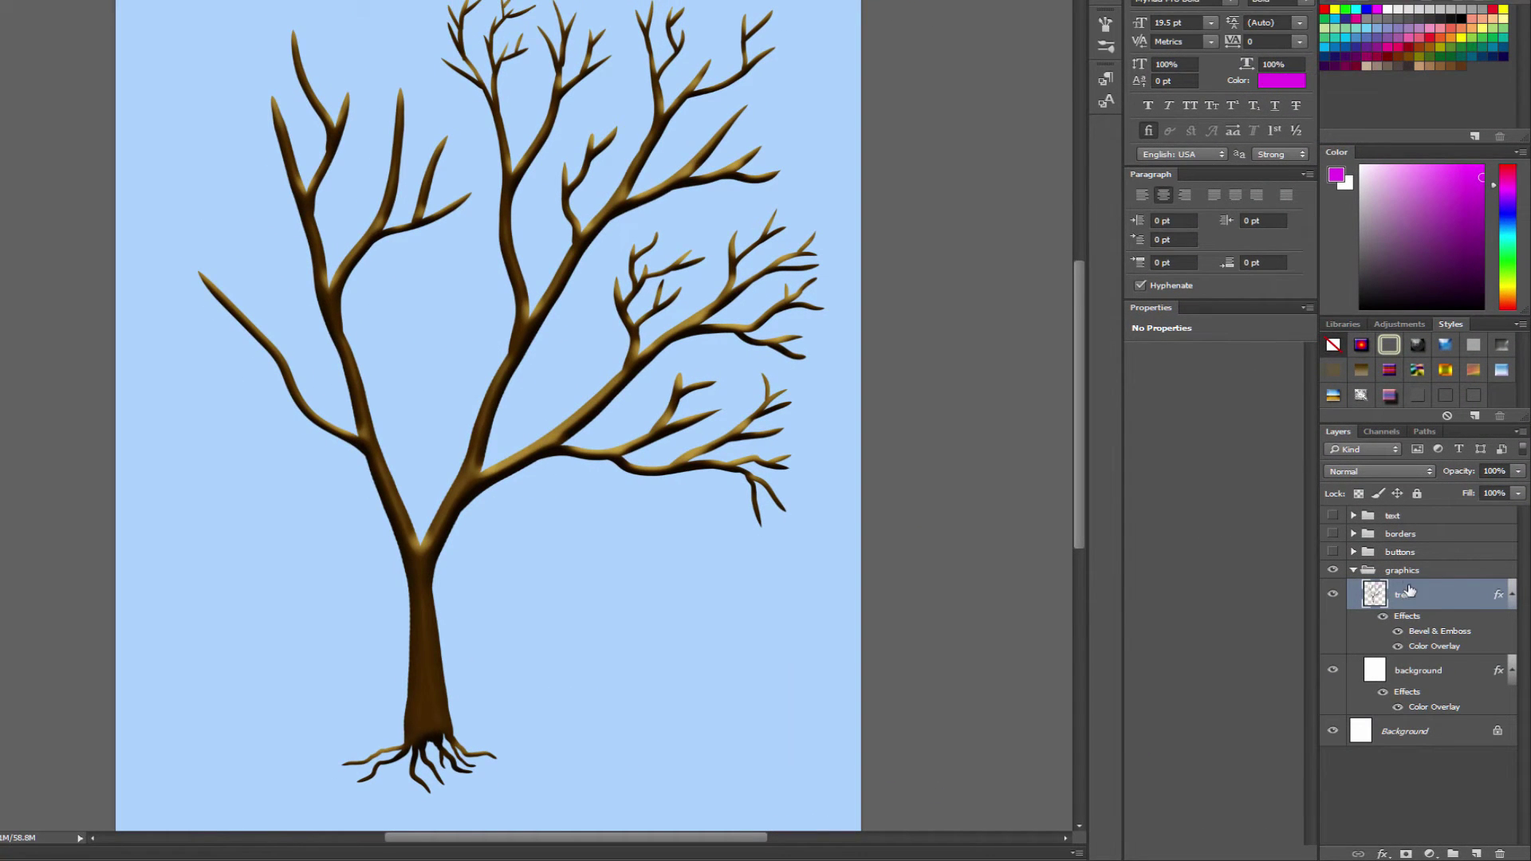
Hide the graphics group, show and expand buttons, and select the BUTTONS layer
left_click(1353, 570)
left_click(1332, 570)
left_click(1333, 552)
left_click(1353, 551)
left_click(1419, 576)
Draw a rounded rectangle above the BUTTONS button and fill it with magenta
left_click_drag(312, 327, 724, 531)
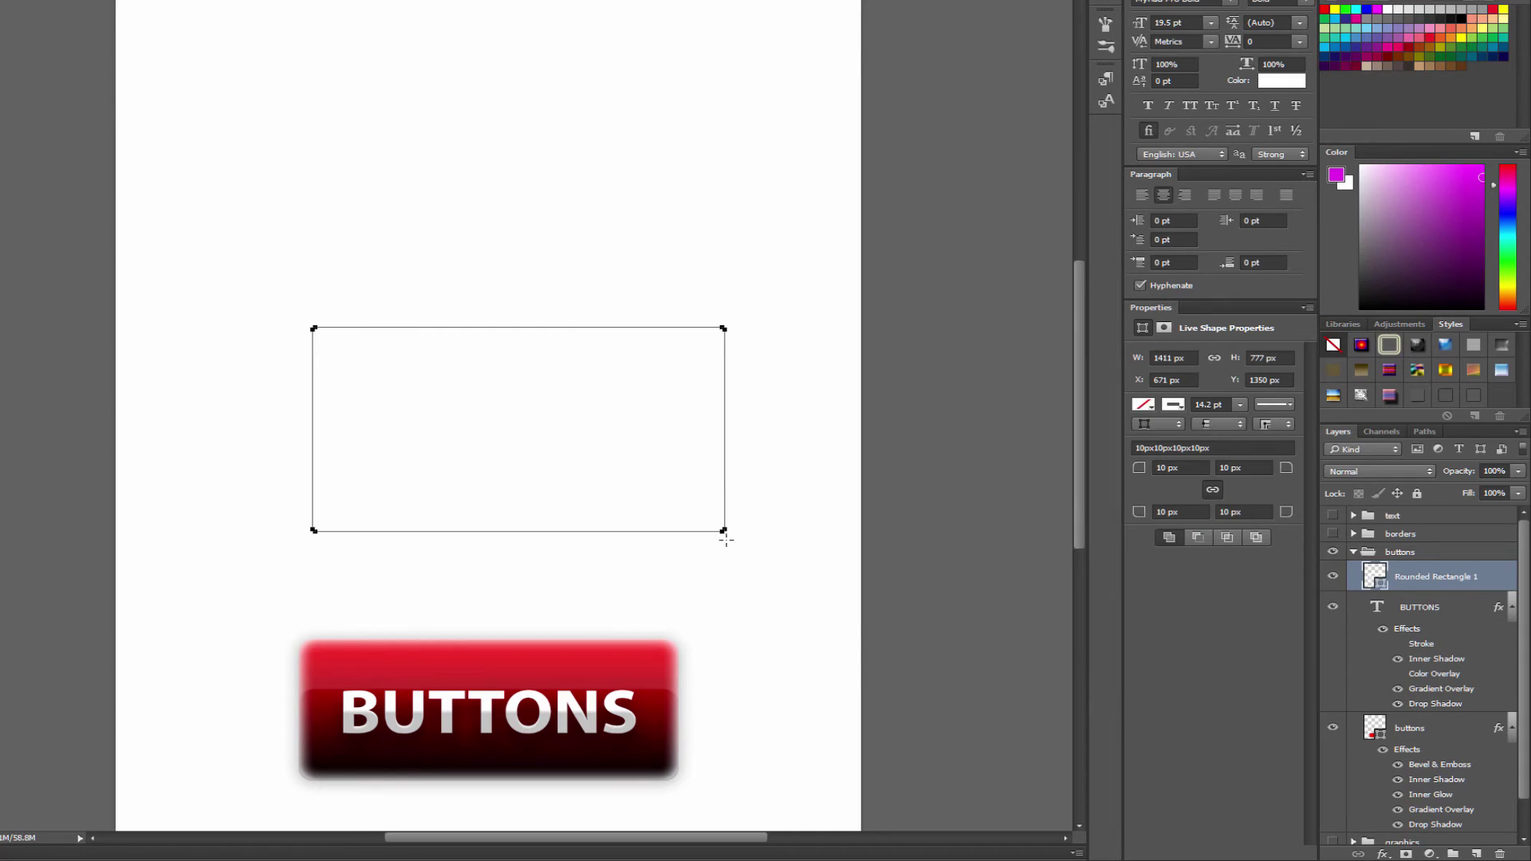
key("alt+BackSpace")
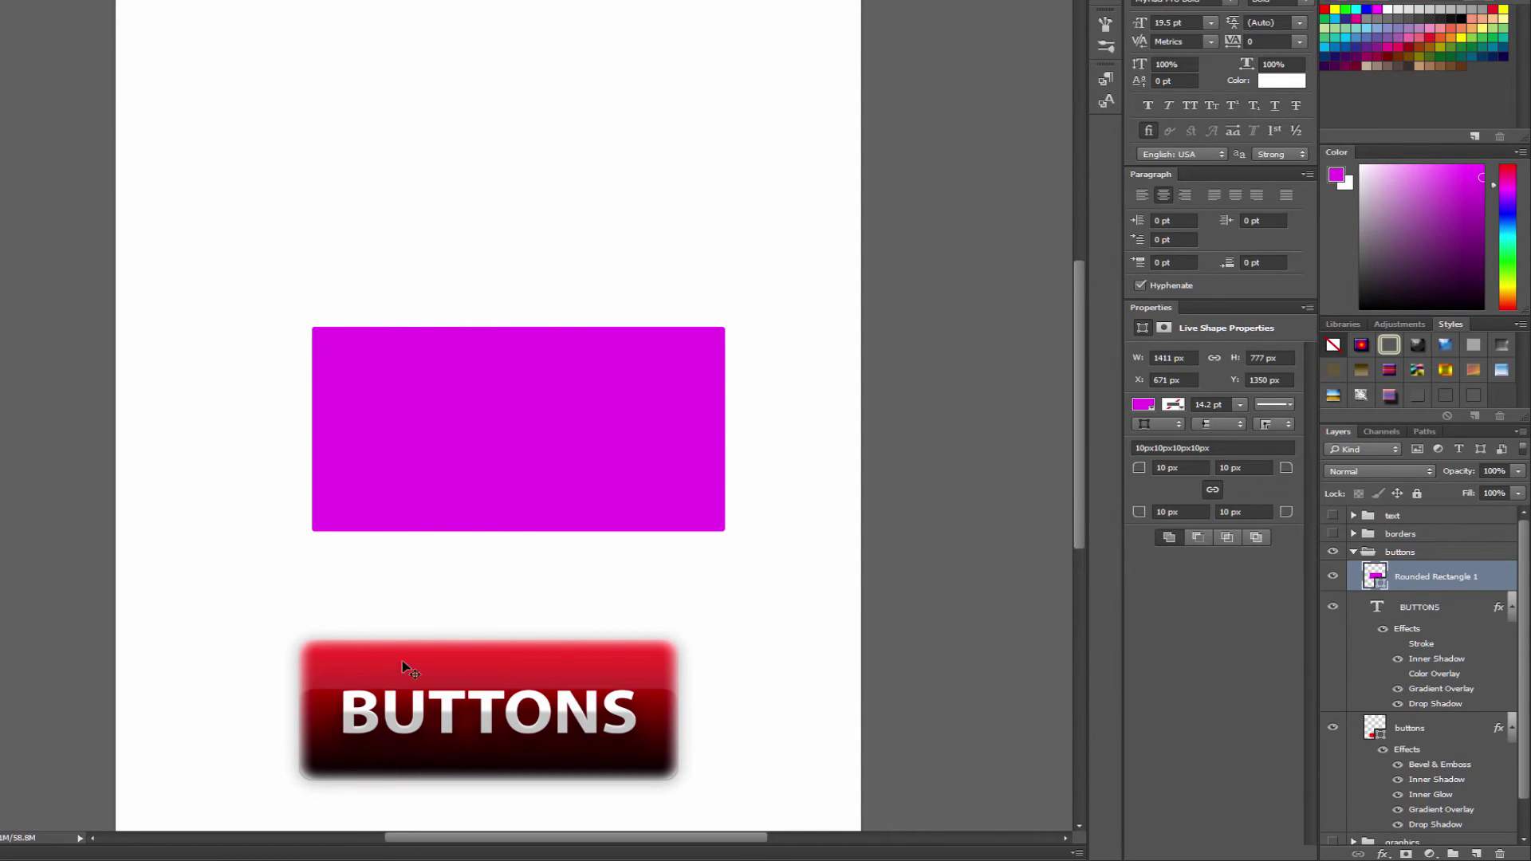
scroll(1411, 699, "down", 2)
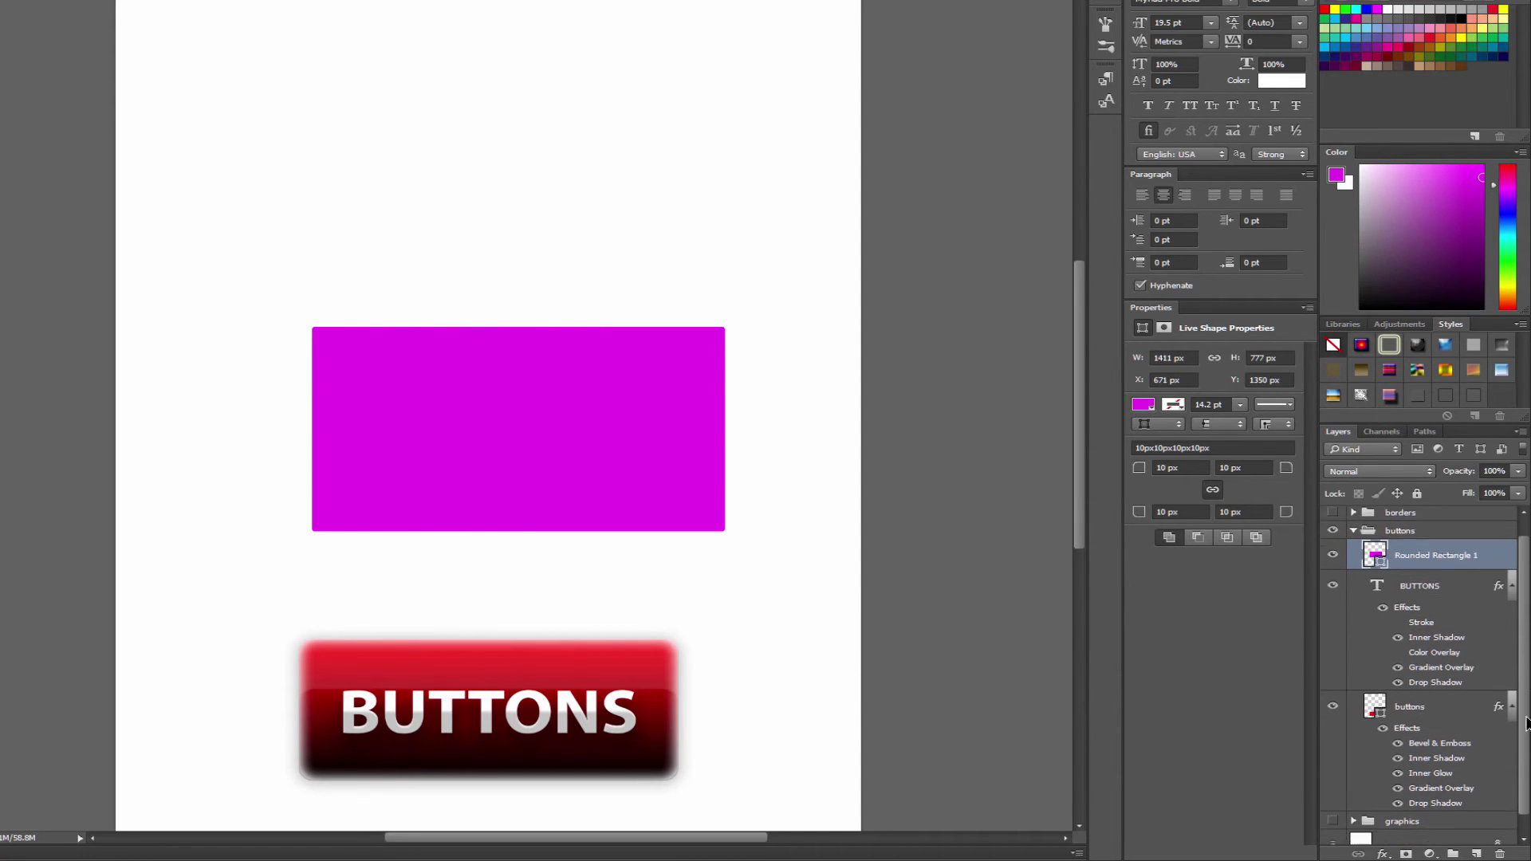
left_click(1411, 699)
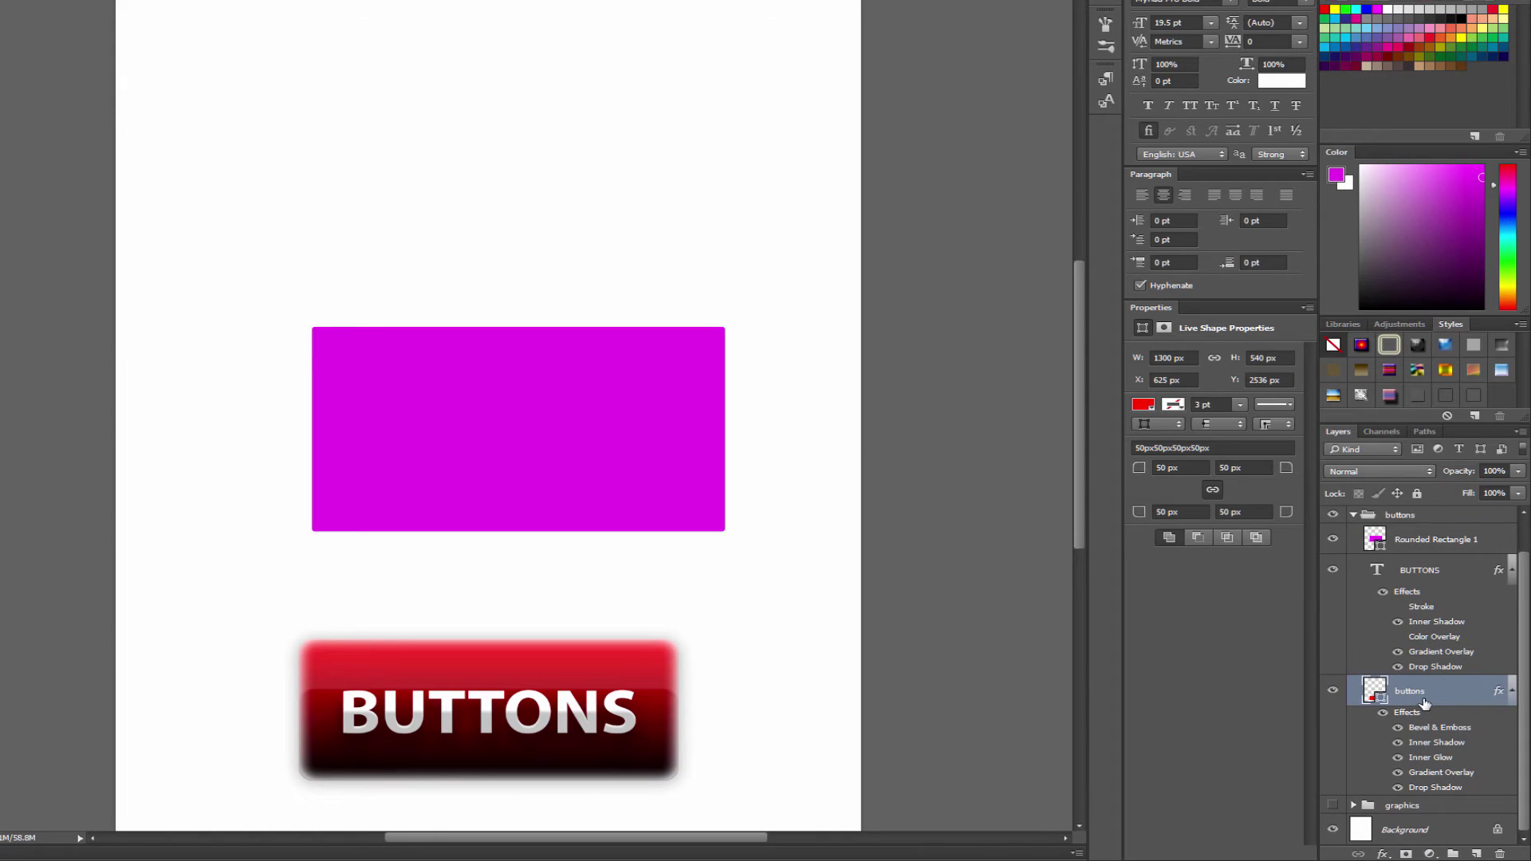
Copy the red button's layer style, paste it onto Rounded Rectangle 1, and set its fill red
right_click(1414, 696)
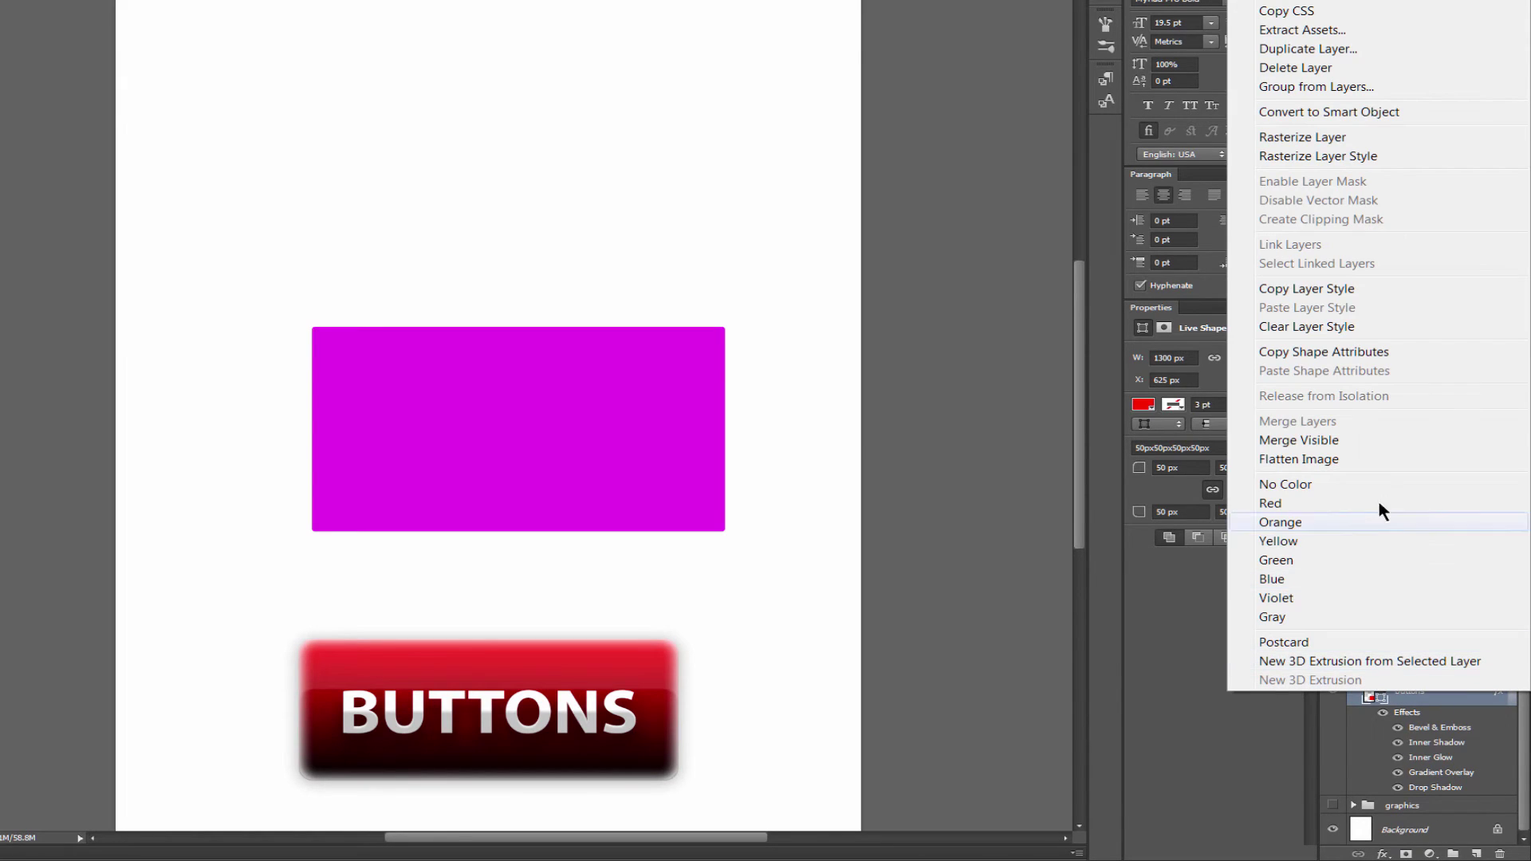
left_click(1333, 288)
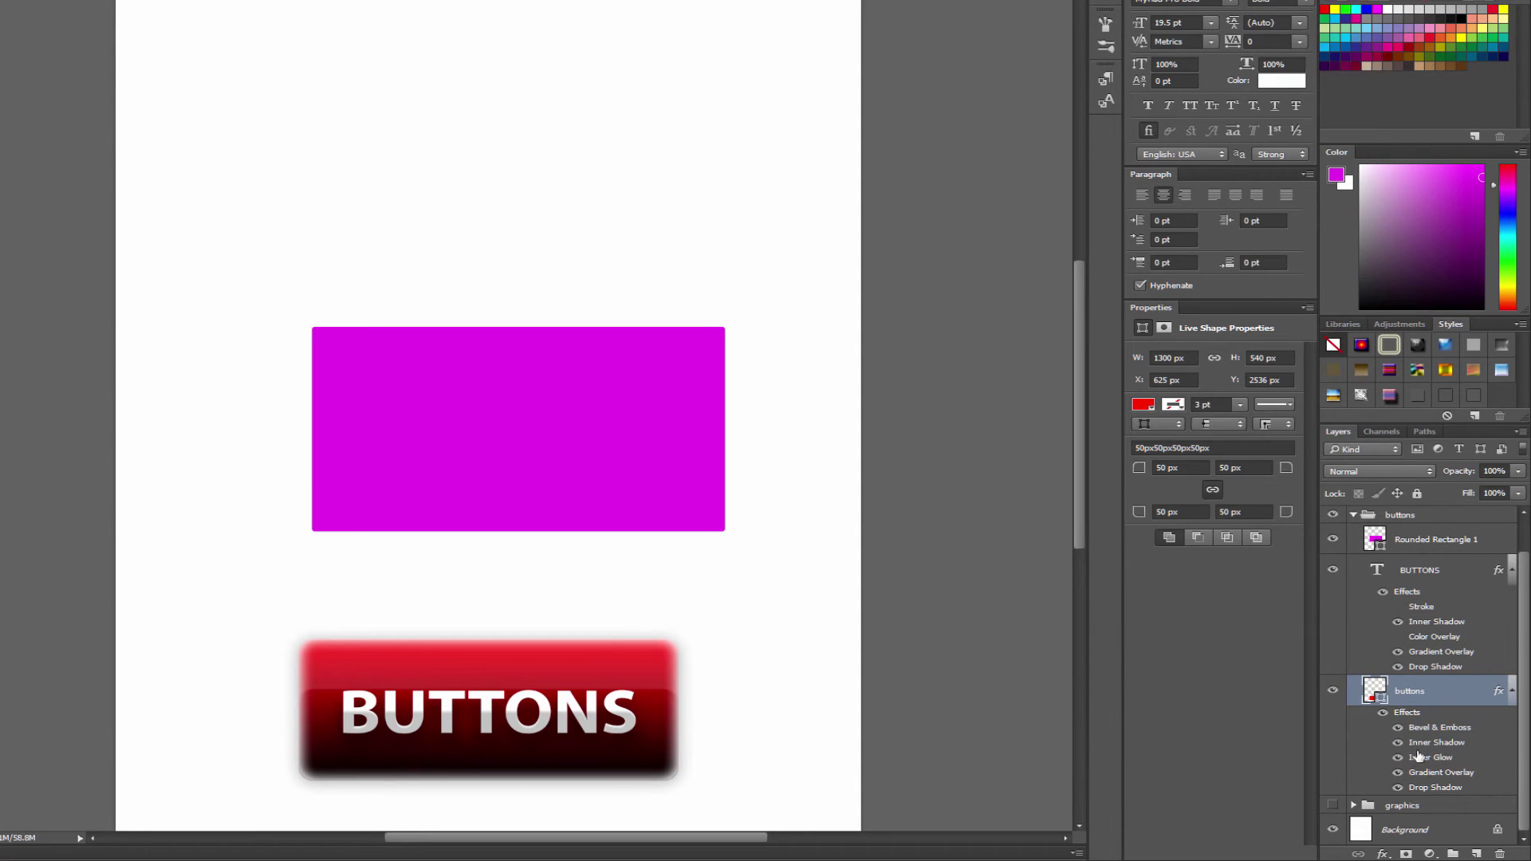
left_click(1416, 542)
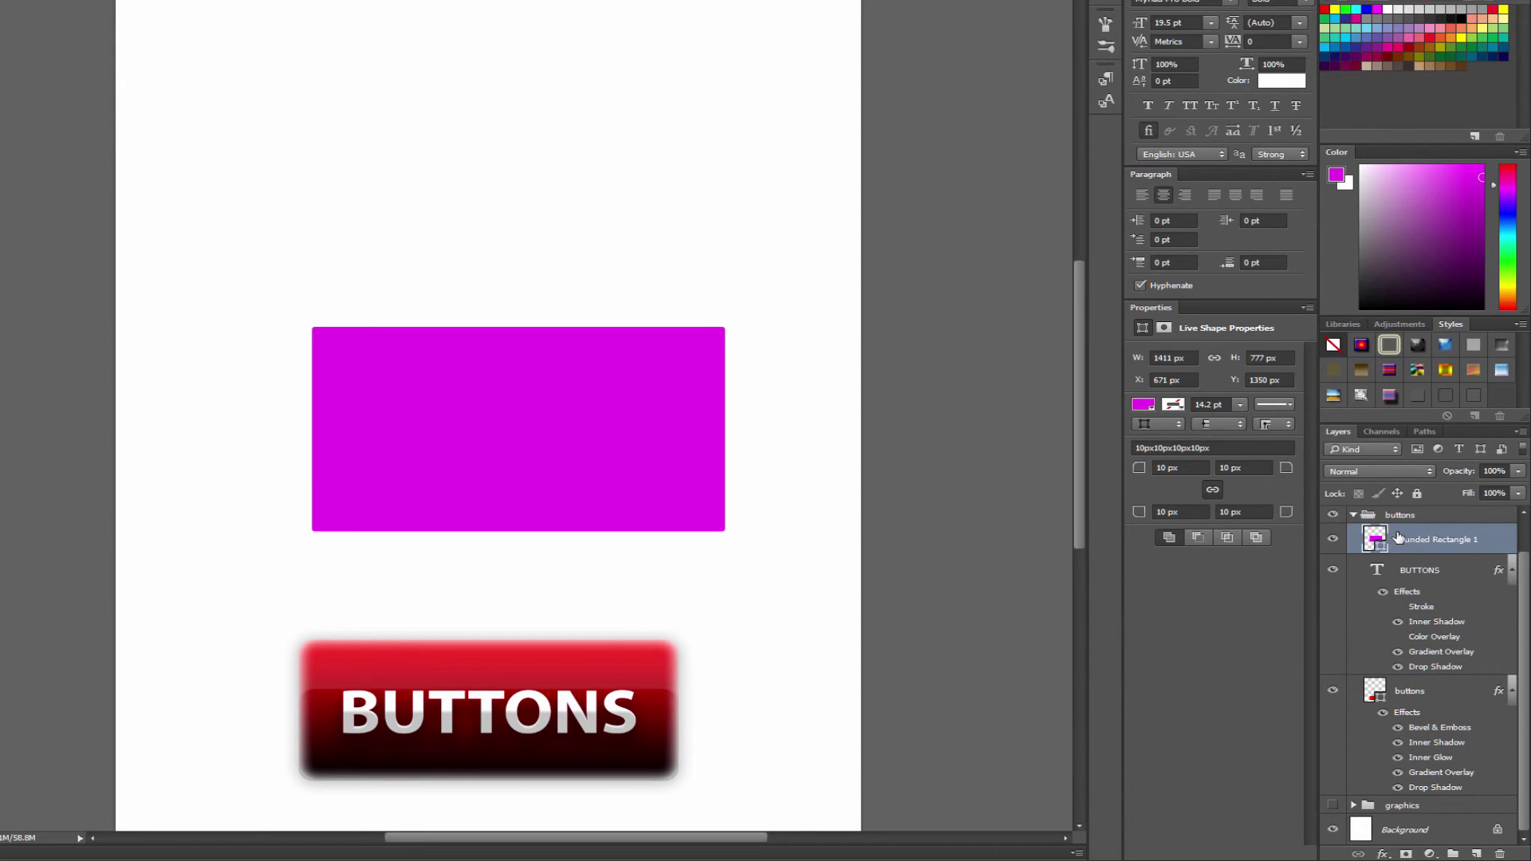
right_click(1405, 540)
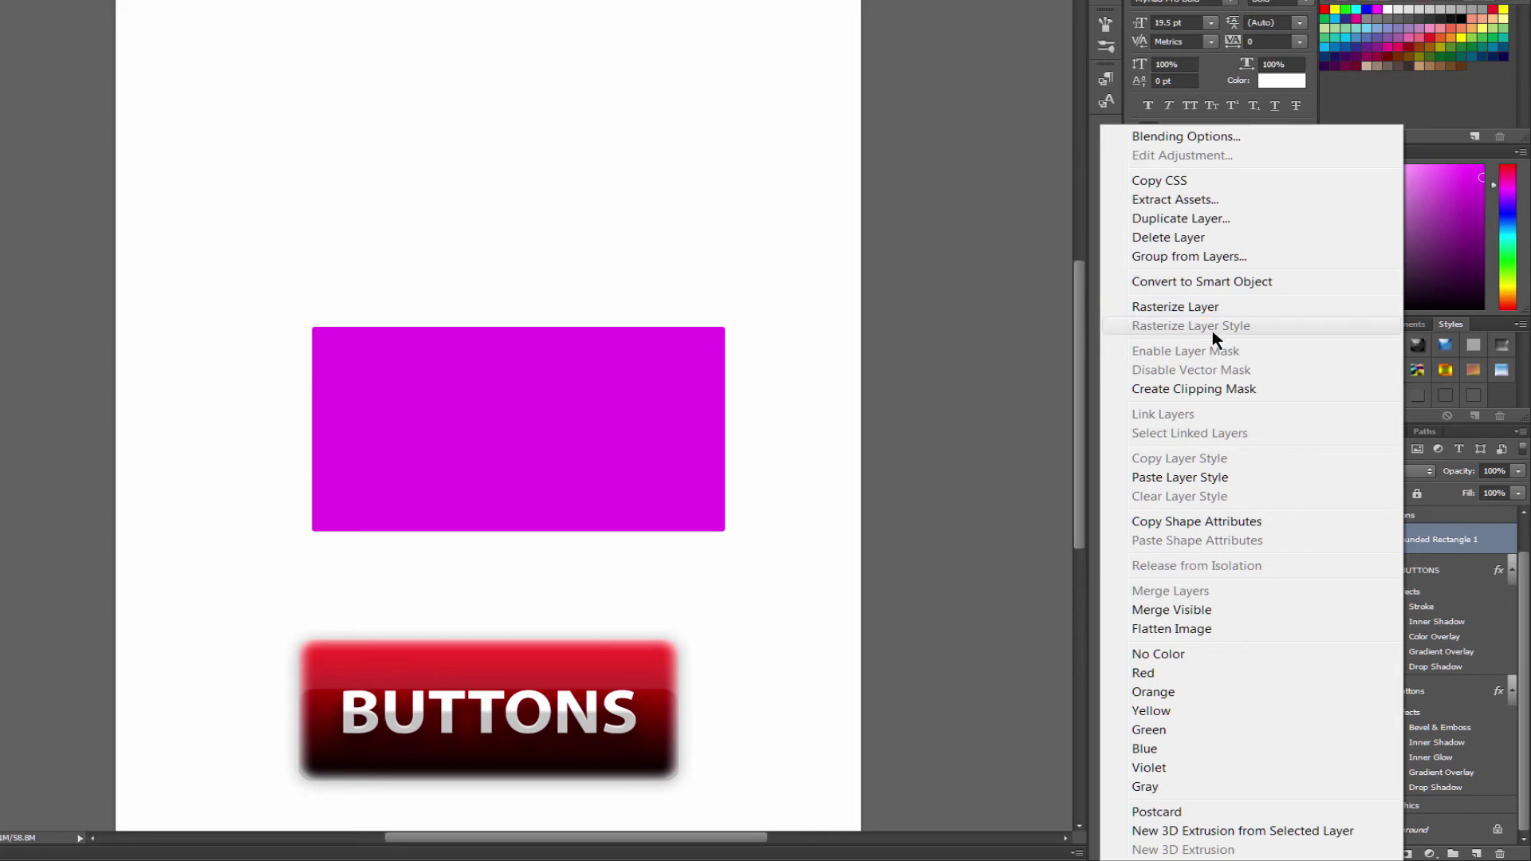
left_click(1196, 479)
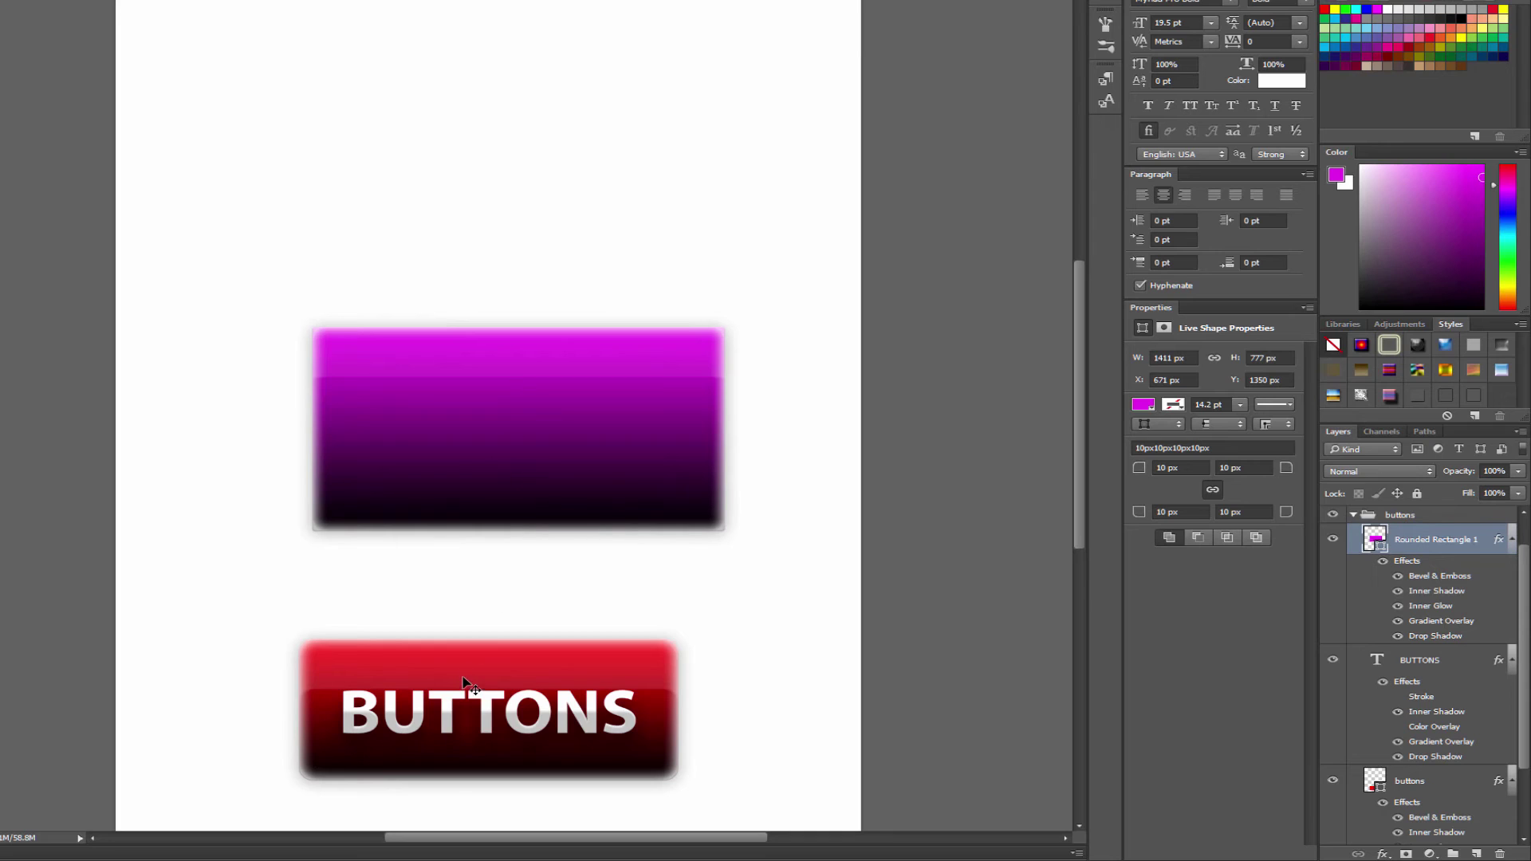
left_click(1145, 407)
left_click(1144, 503)
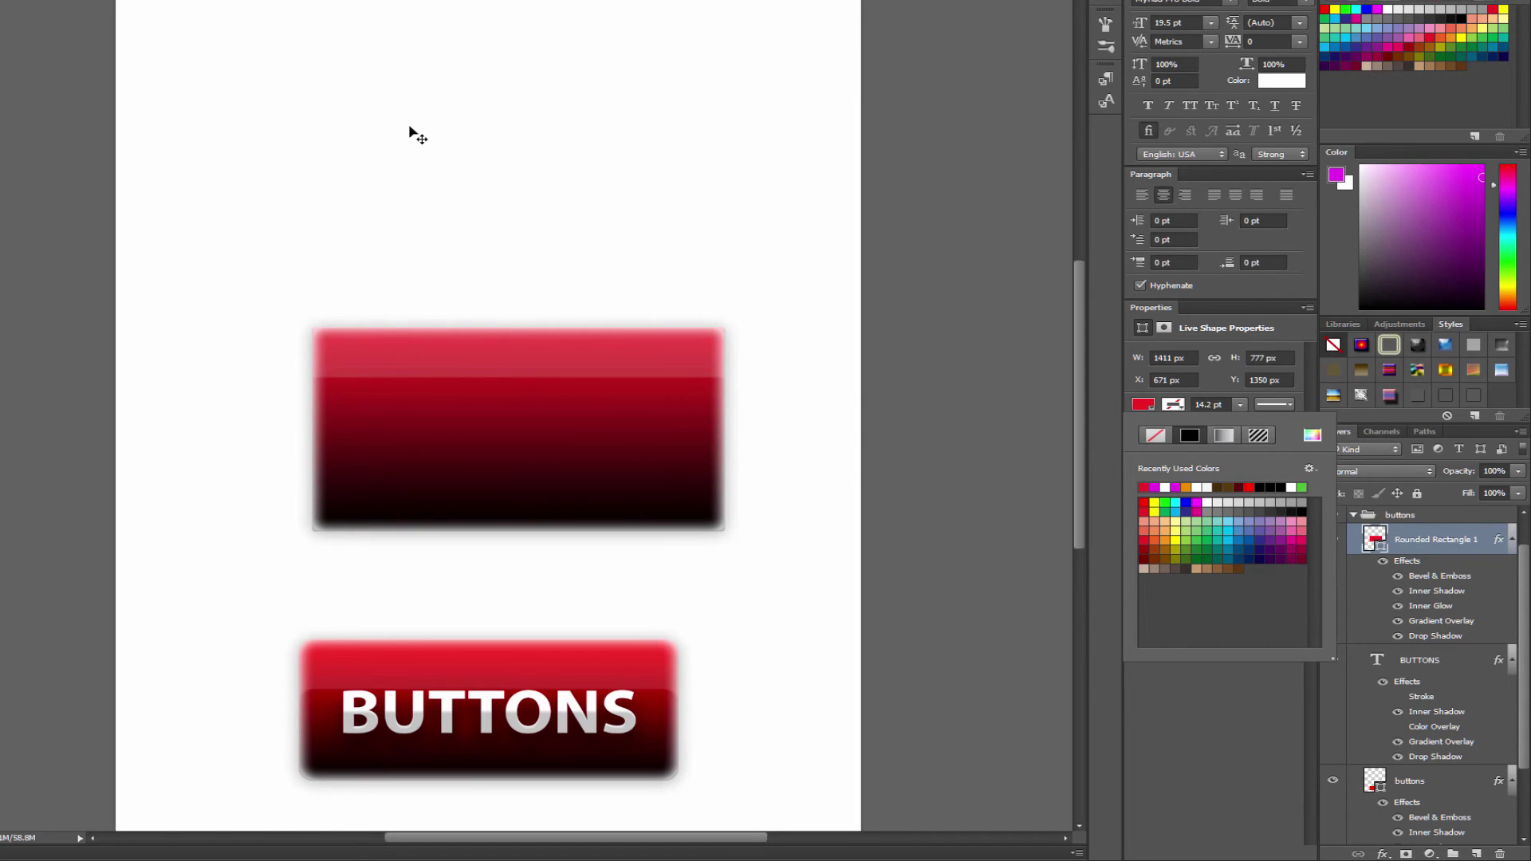
Enable a purple Color Overlay in Rounded Rectangle 1's layer style
left_click(1427, 540)
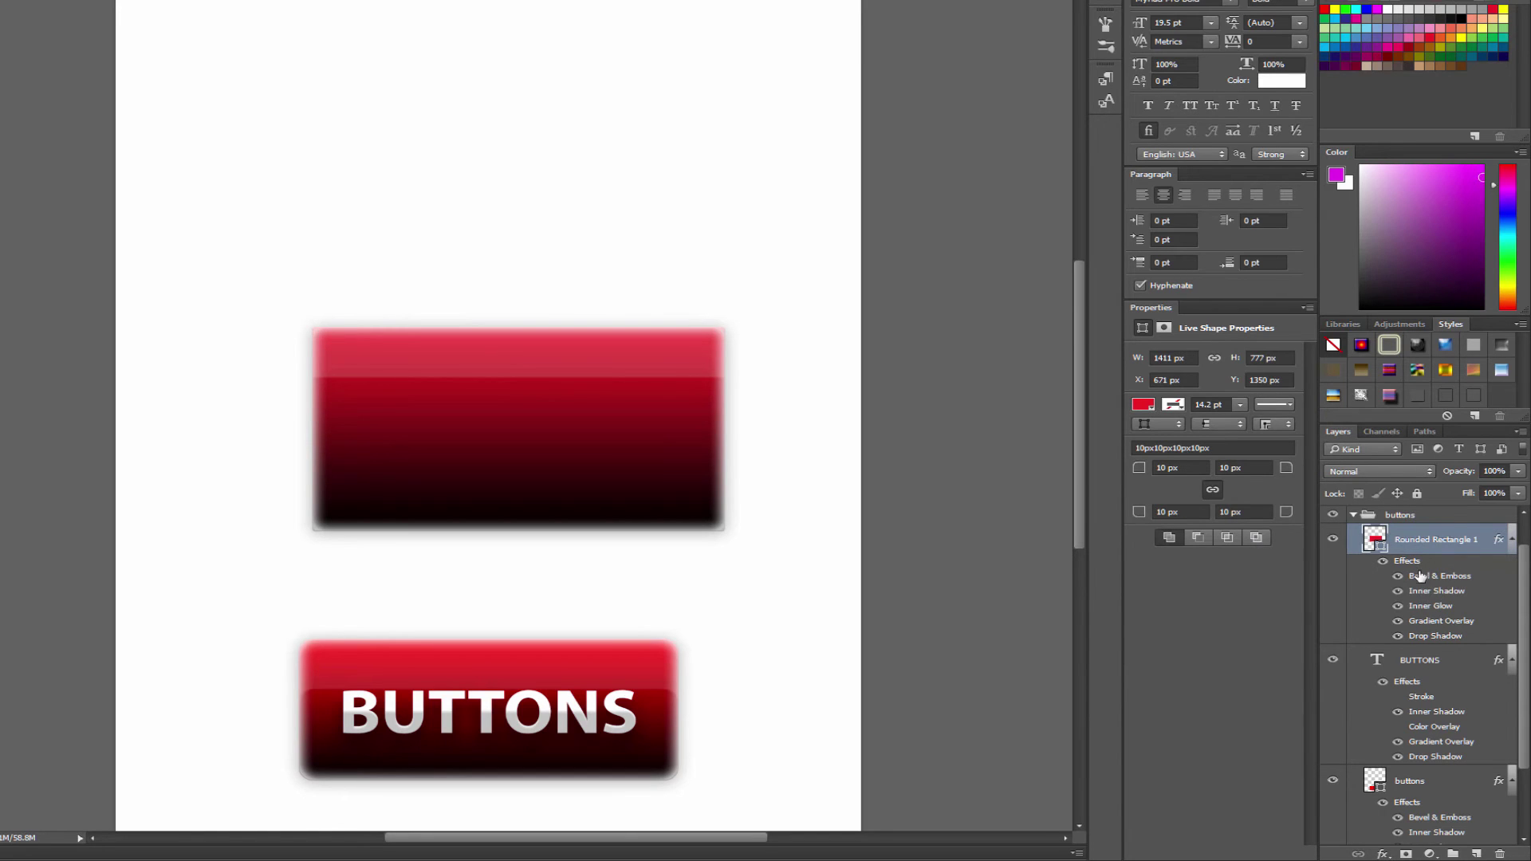
double_click(1416, 568)
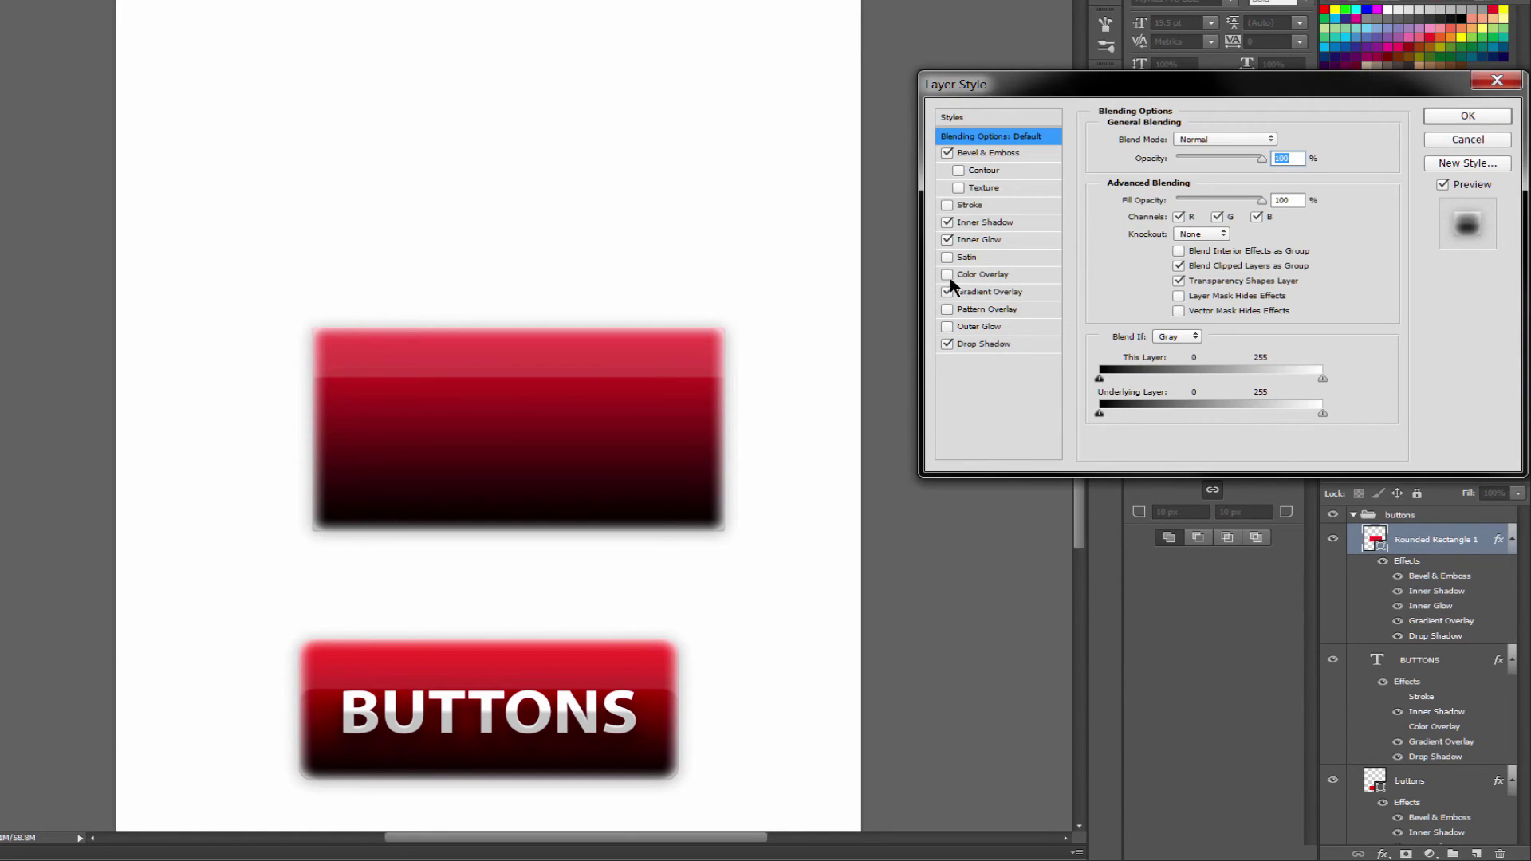
left_click(947, 274)
left_click(983, 274)
left_click(1281, 140)
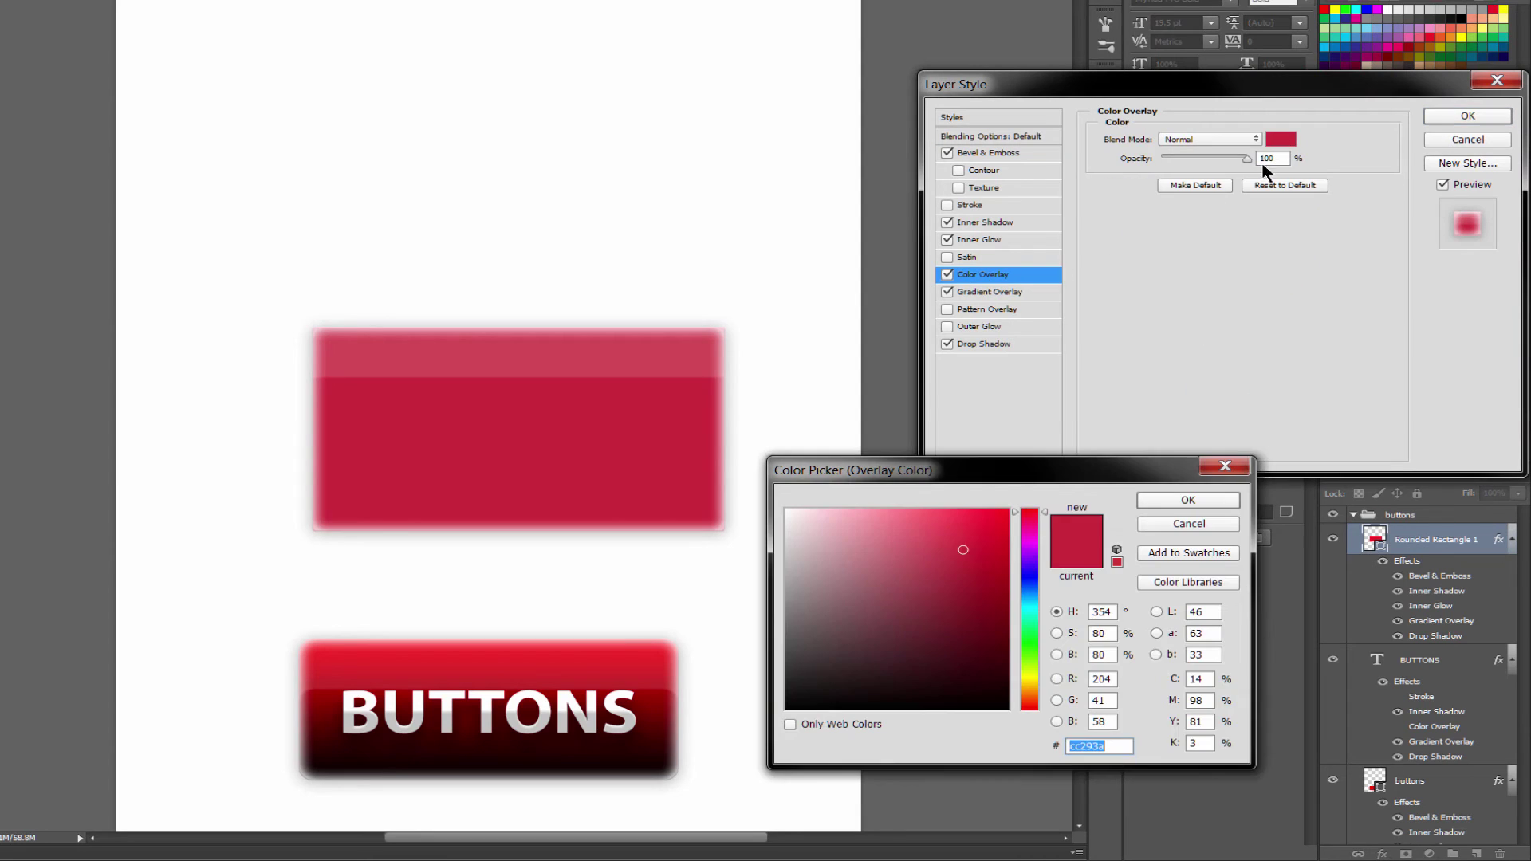
left_click_drag(1030, 558, 1031, 590)
key("Return")
key("Return")
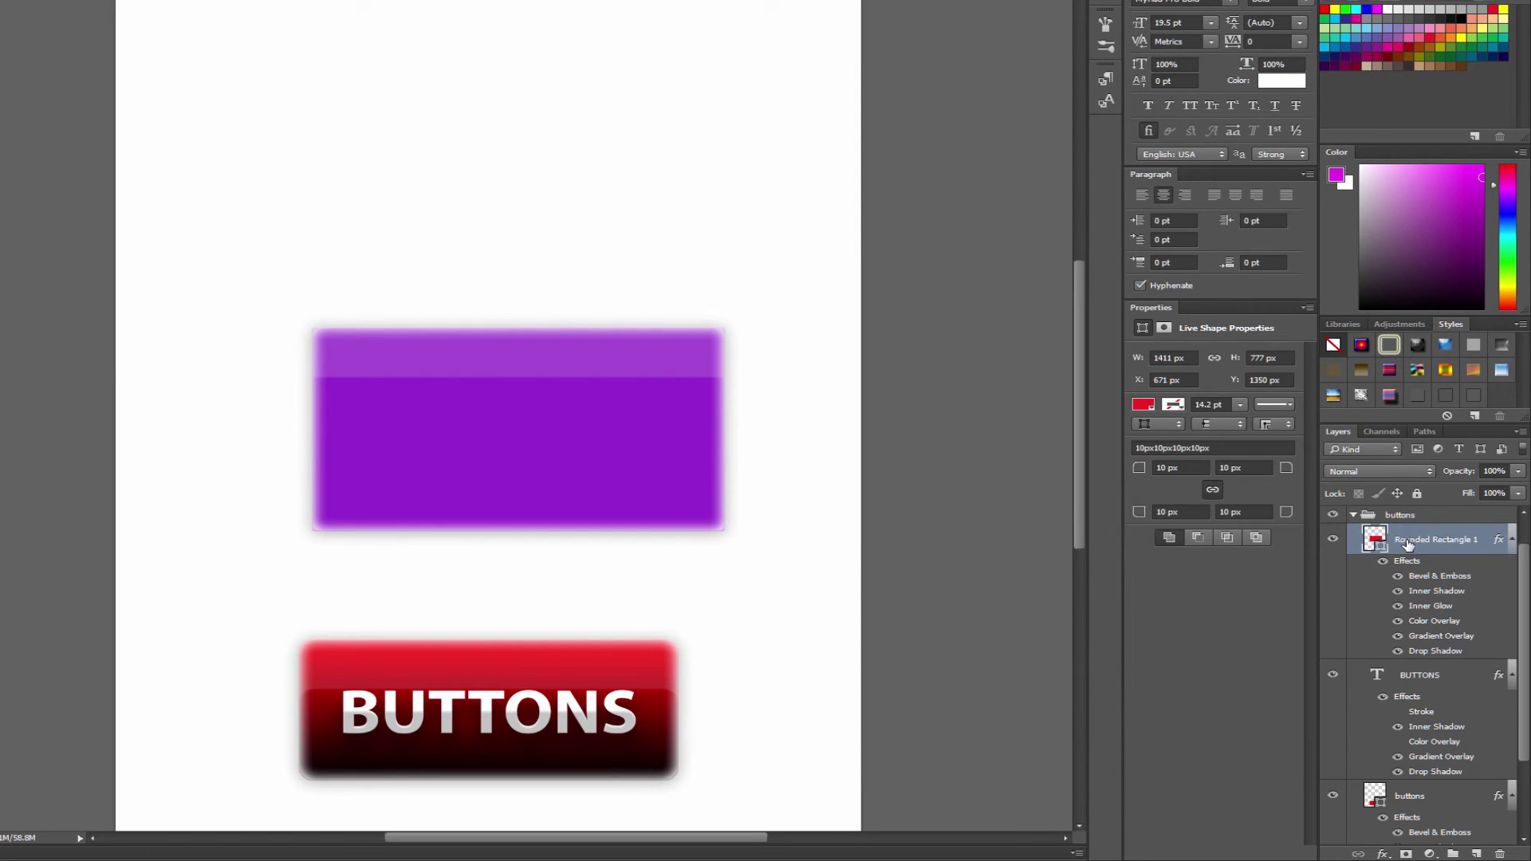
Save the rectangle's effects as a new Styles panel style named 'Reflective Button'
scroll(1375, 542, "up", 2)
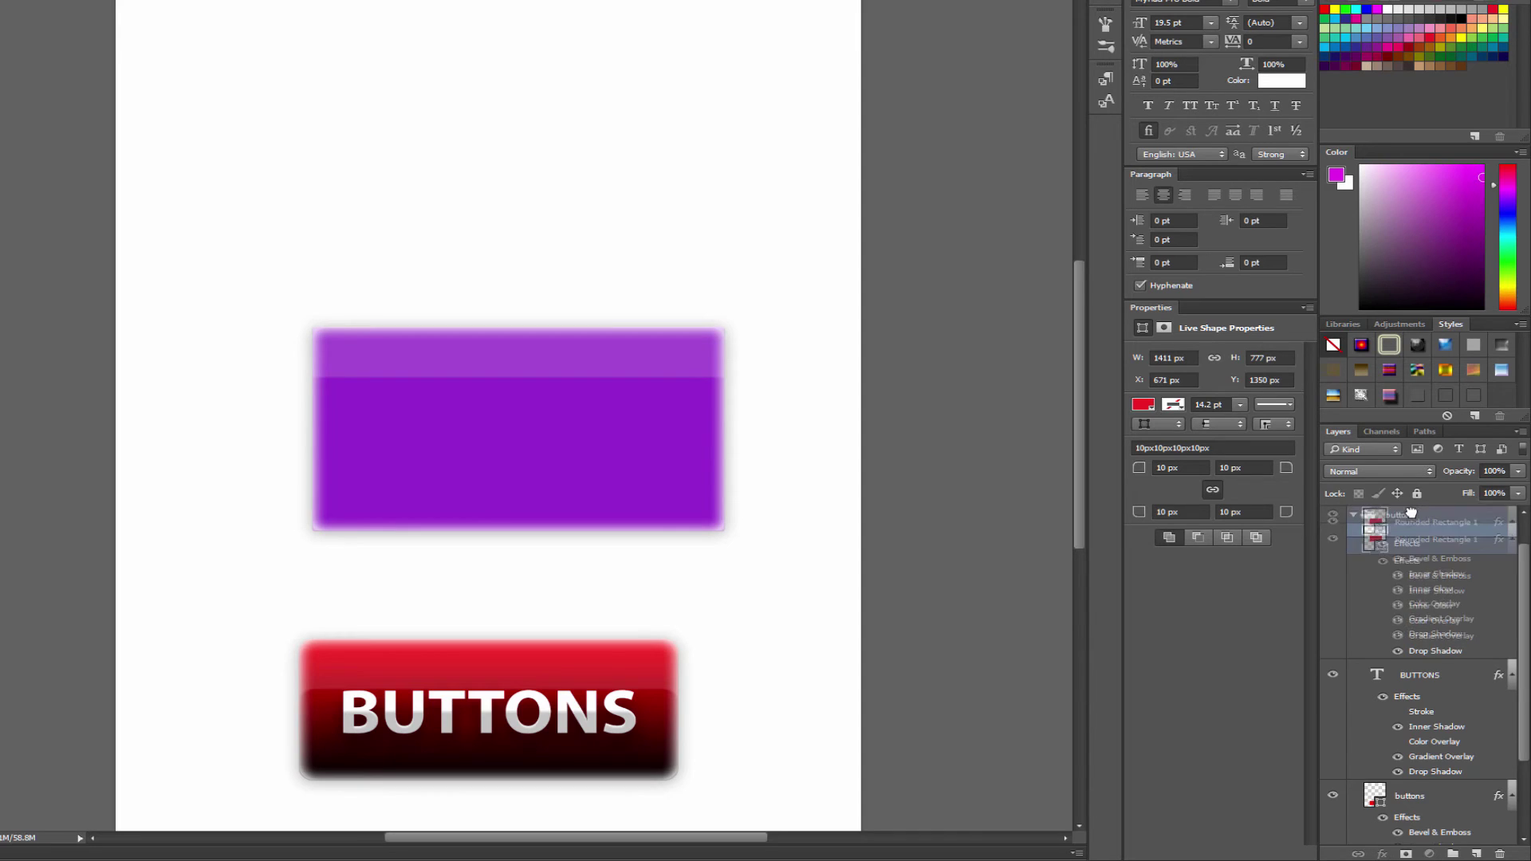
left_click(1509, 400)
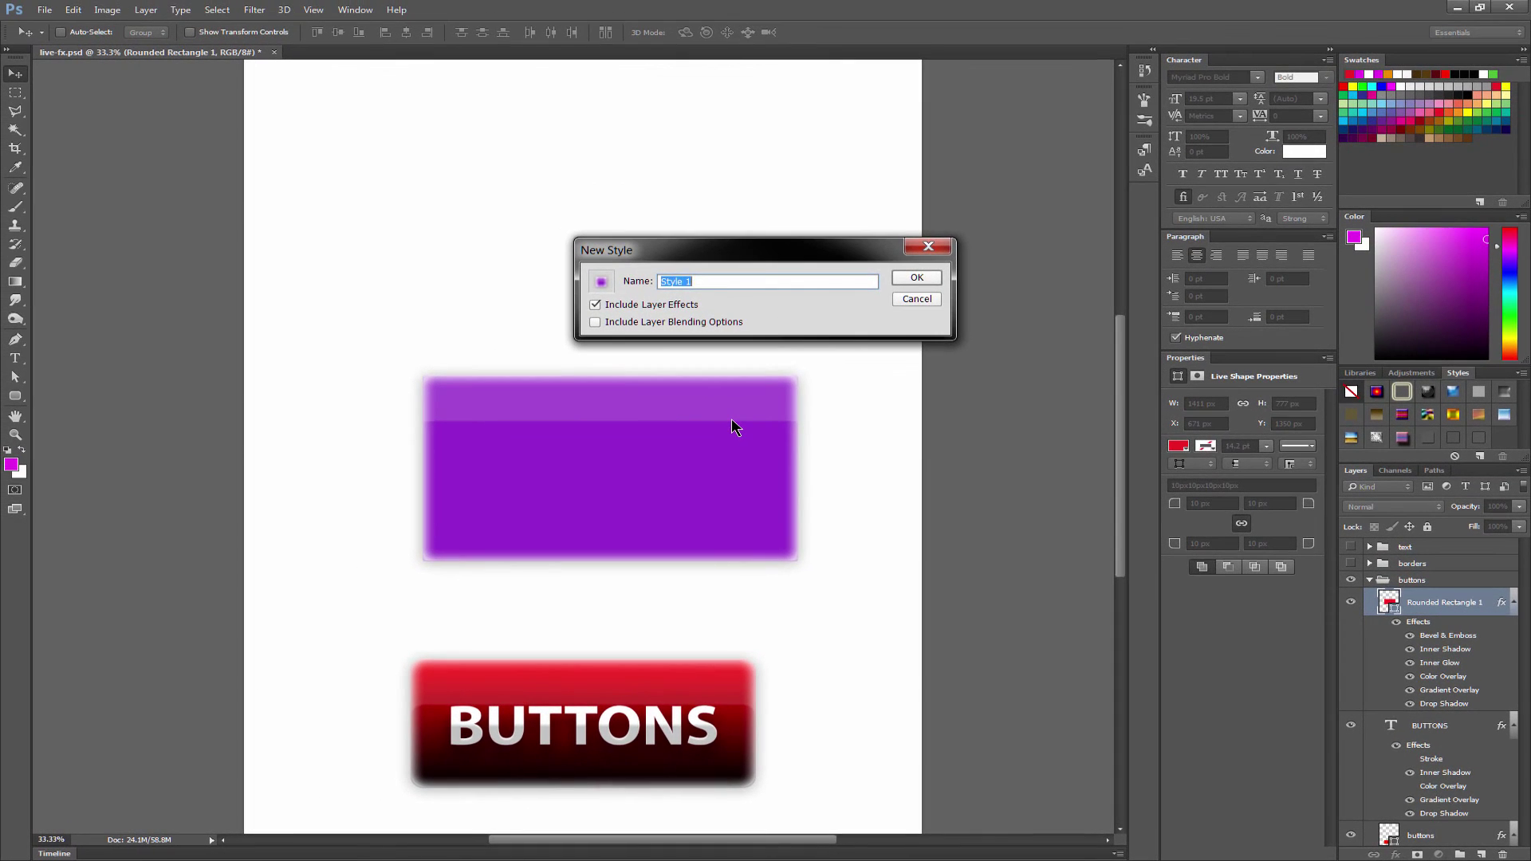
type("Reflective Button")
key("Return")
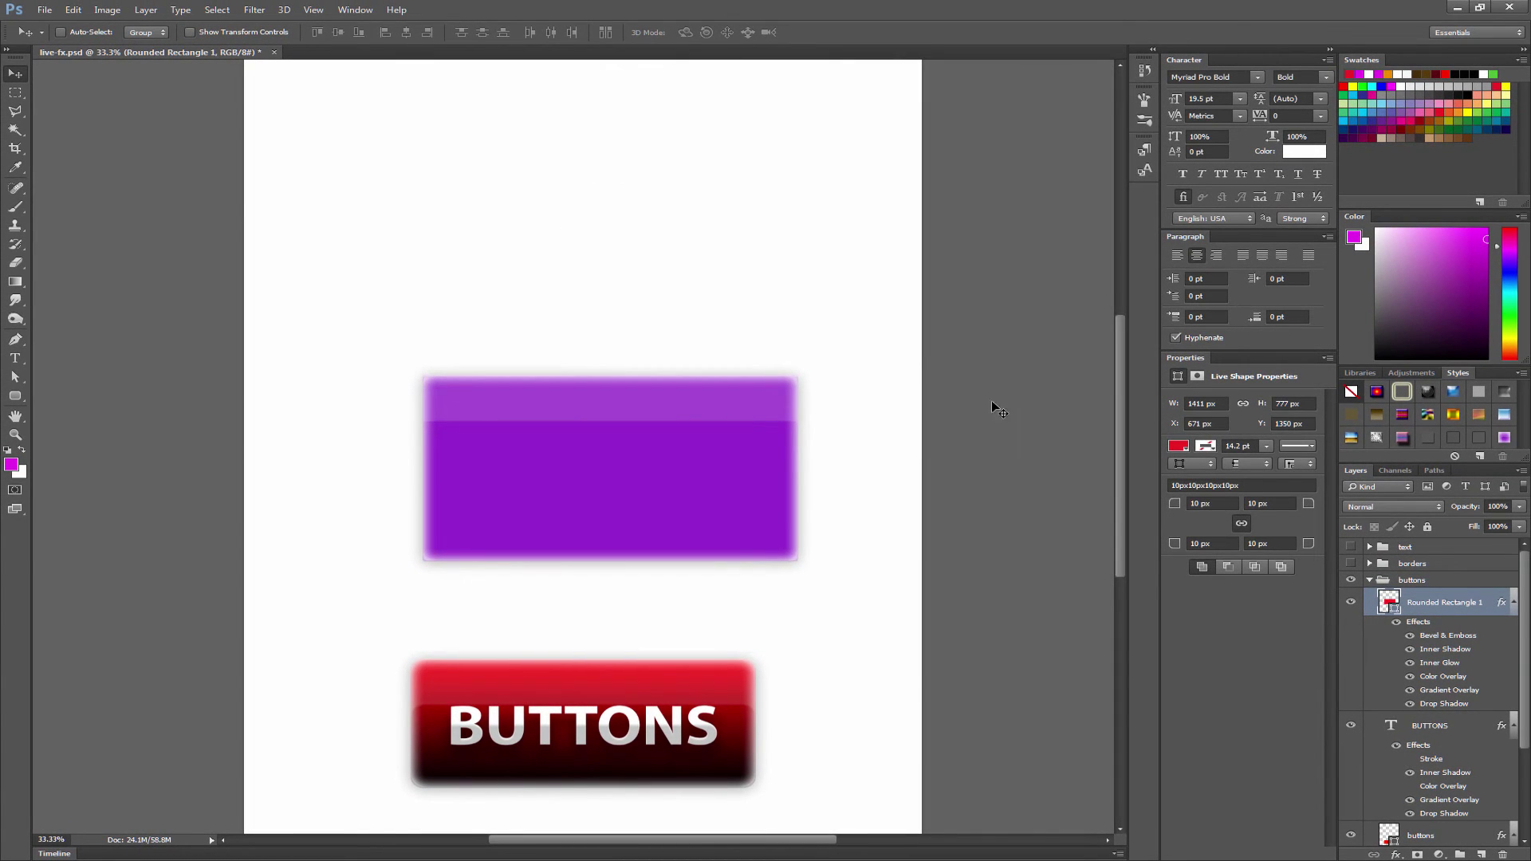
Draw Rounded Rectangle 2 near the page top and apply the Reflective Button style
left_click(20, 397)
left_click_drag(423, 156, 692, 290)
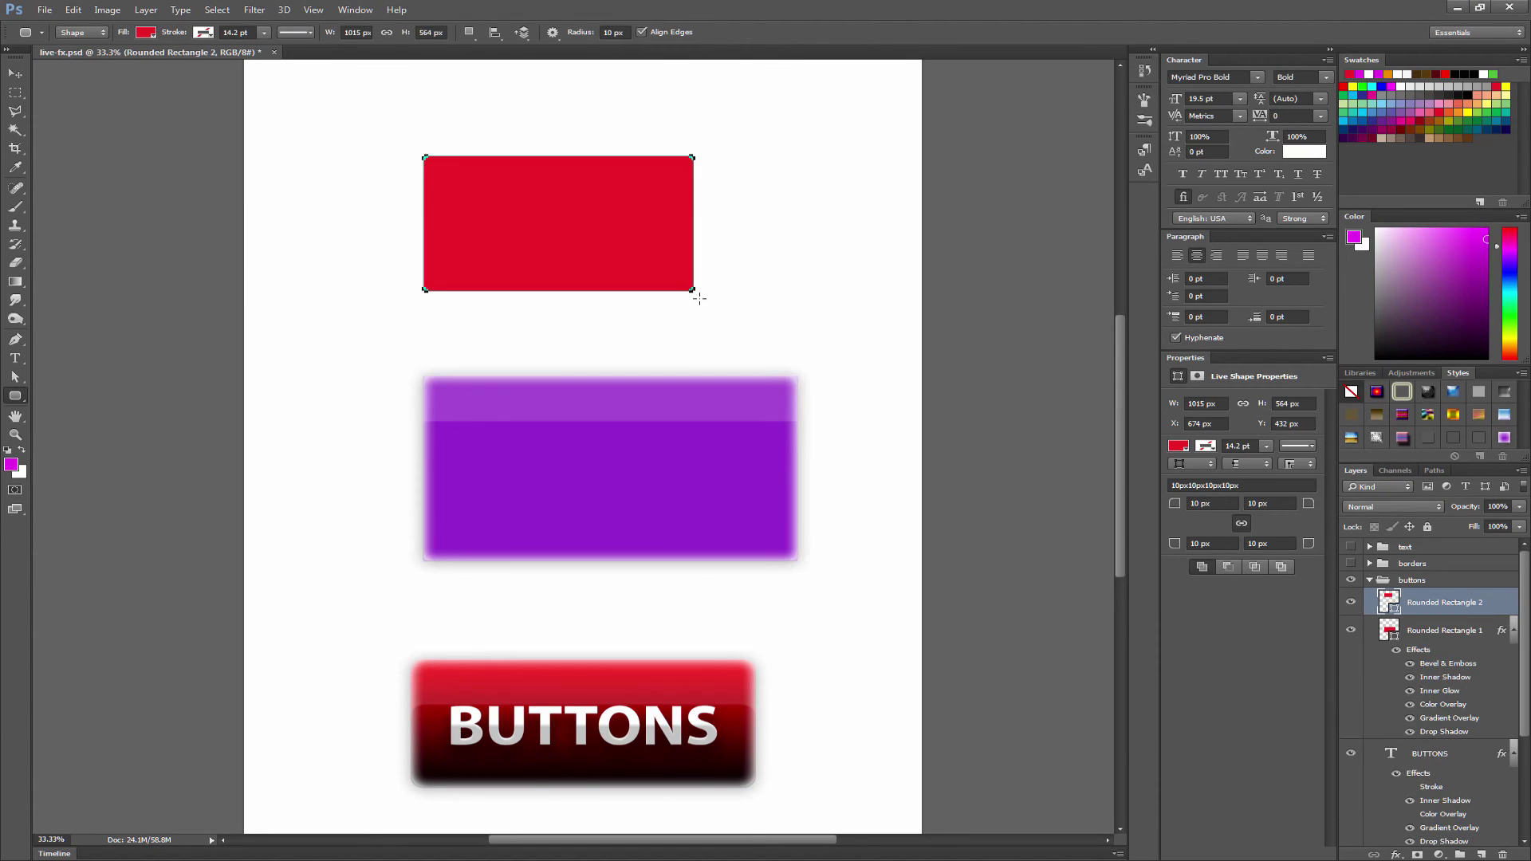
left_click(1504, 438)
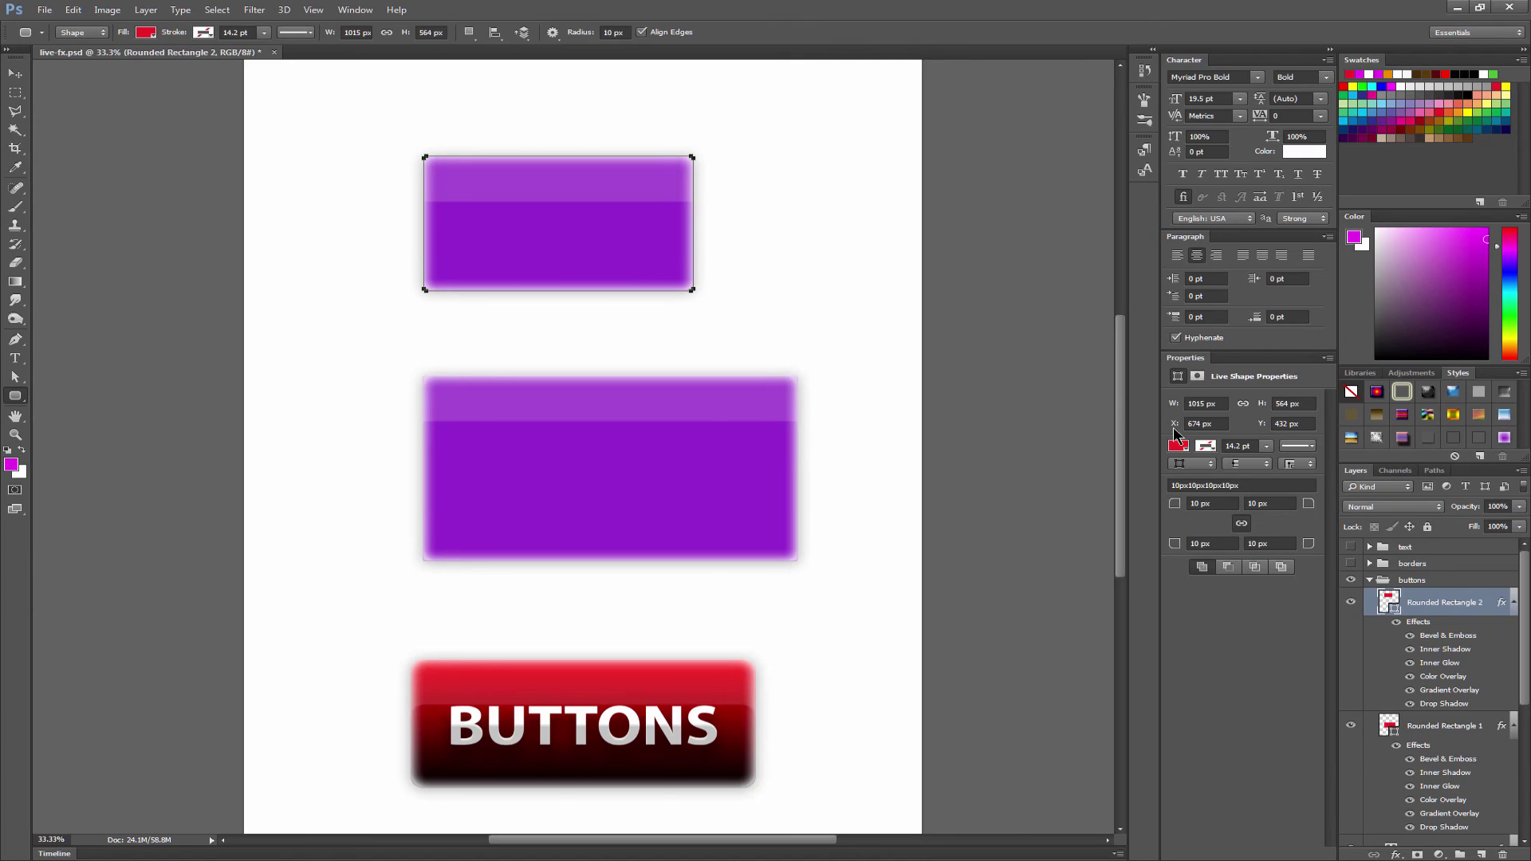
Try several preset styles on it and settle on the red gradient one
left_click(1431, 393)
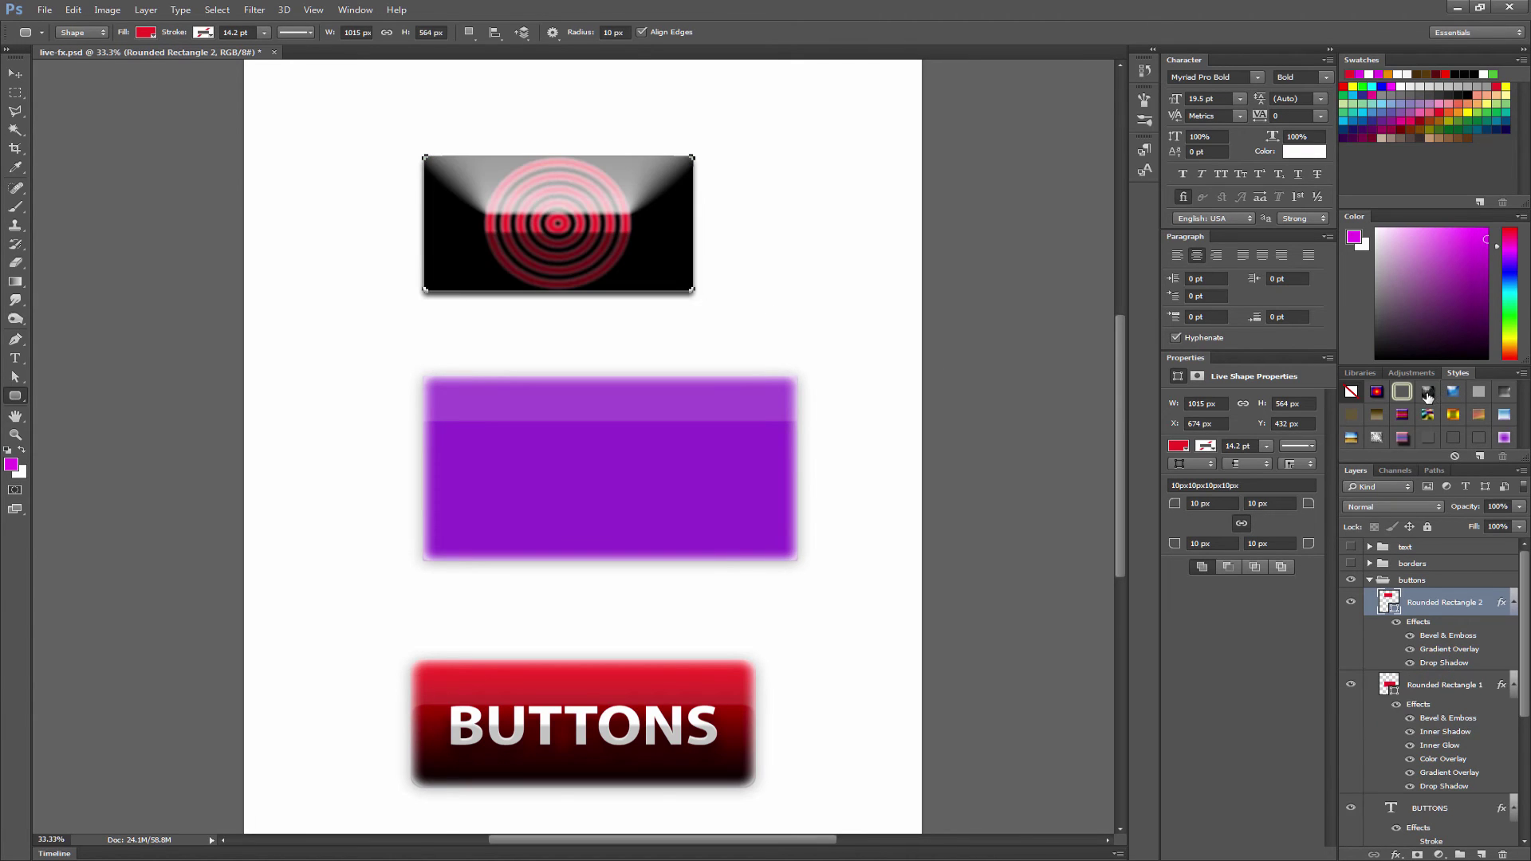
left_click(1453, 391)
left_click(1479, 392)
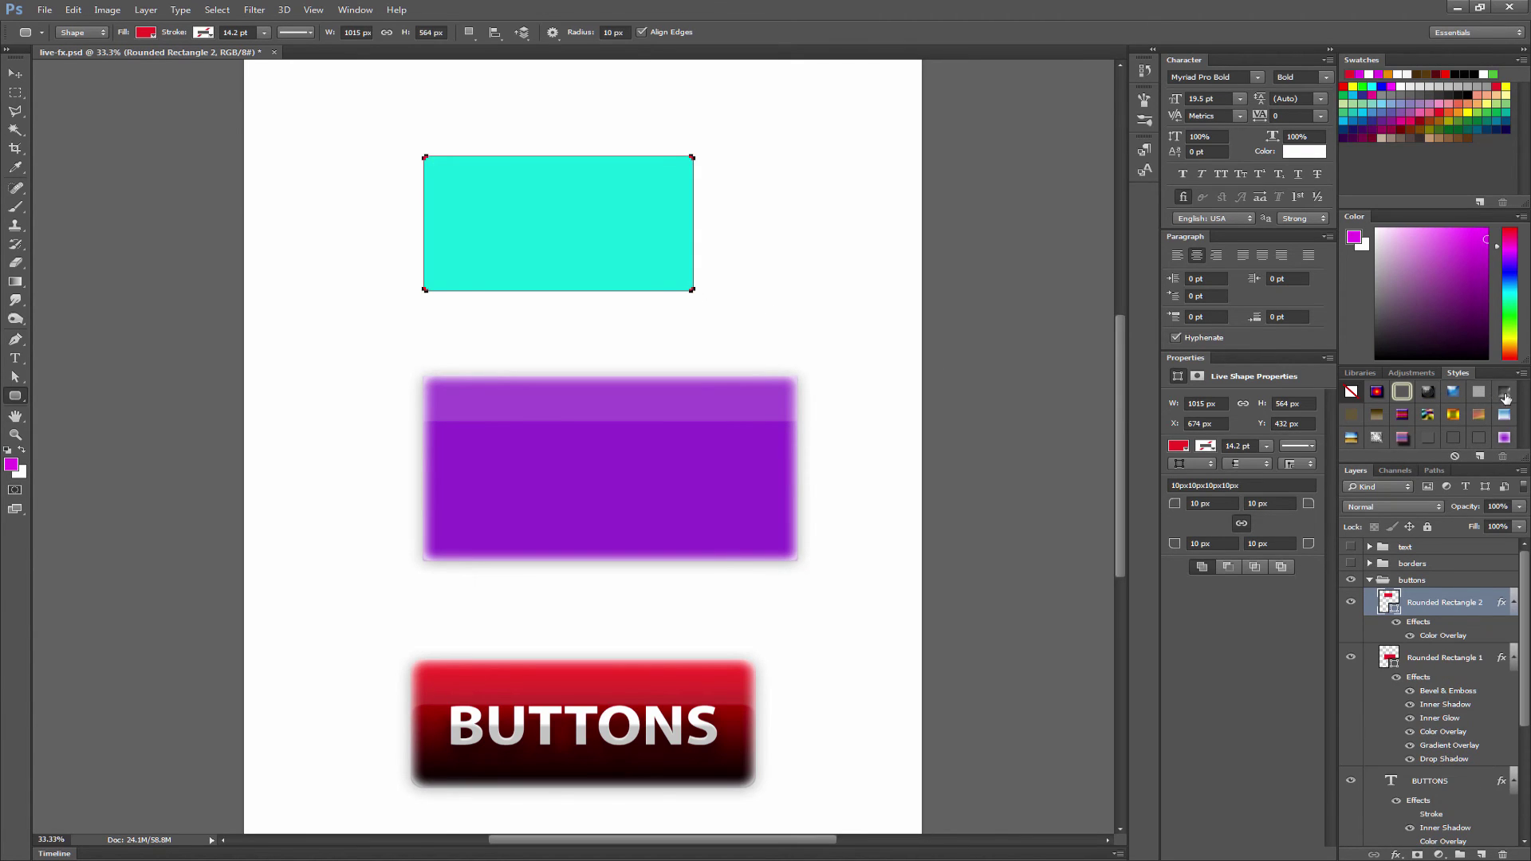
left_click(1504, 393)
left_click(1452, 418)
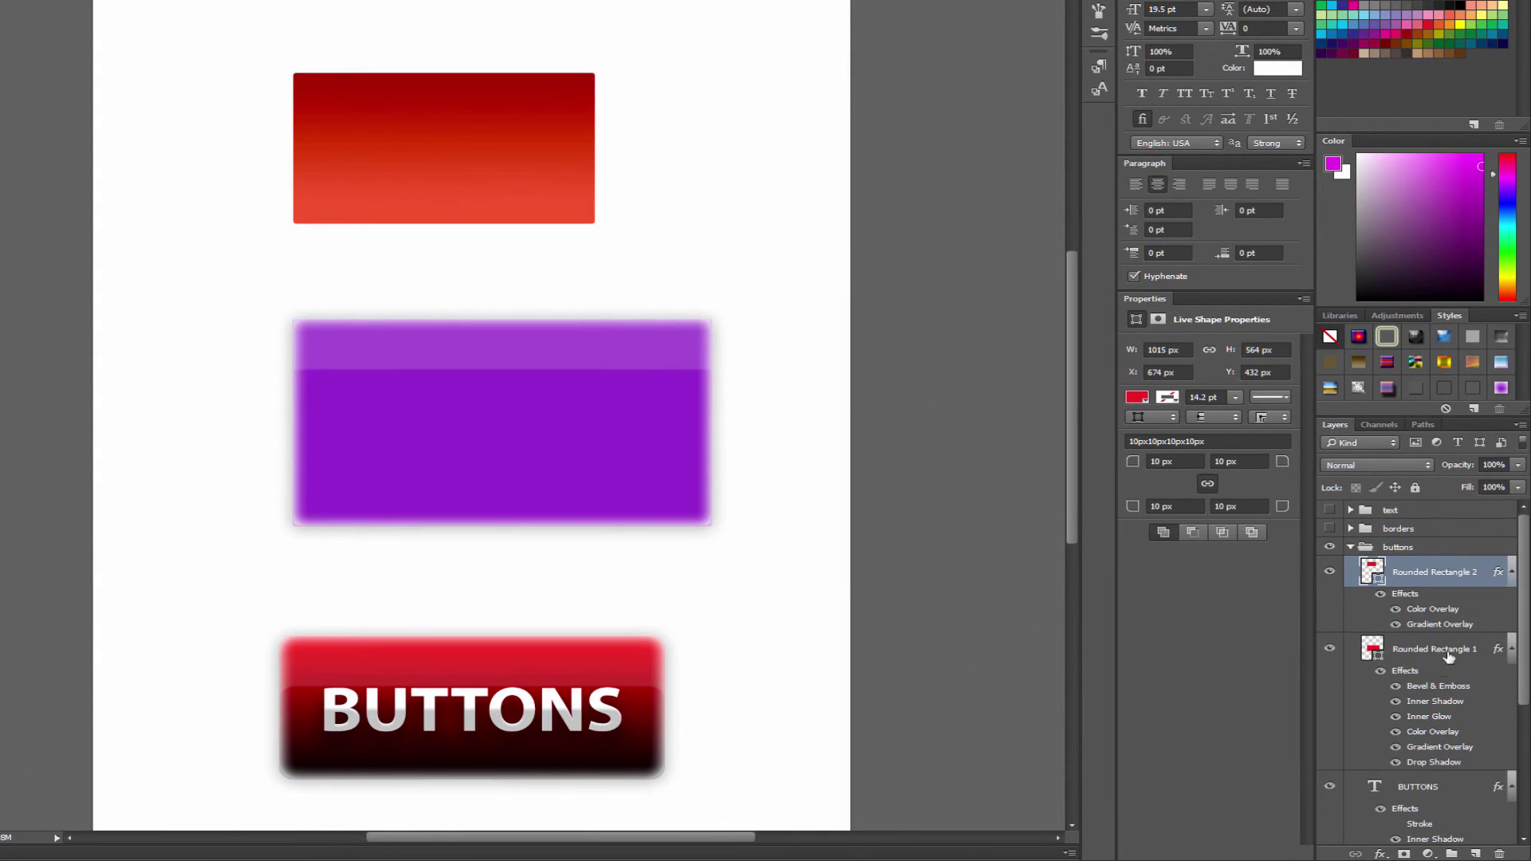
Shrink Rounded Rectangle 1, then stretch it taller into a 719 × 1007 px panel
left_click(1405, 652)
key("ctrl+t")
left_click_drag(712, 318, 505, 422)
key("Return")
key("ctrl+t")
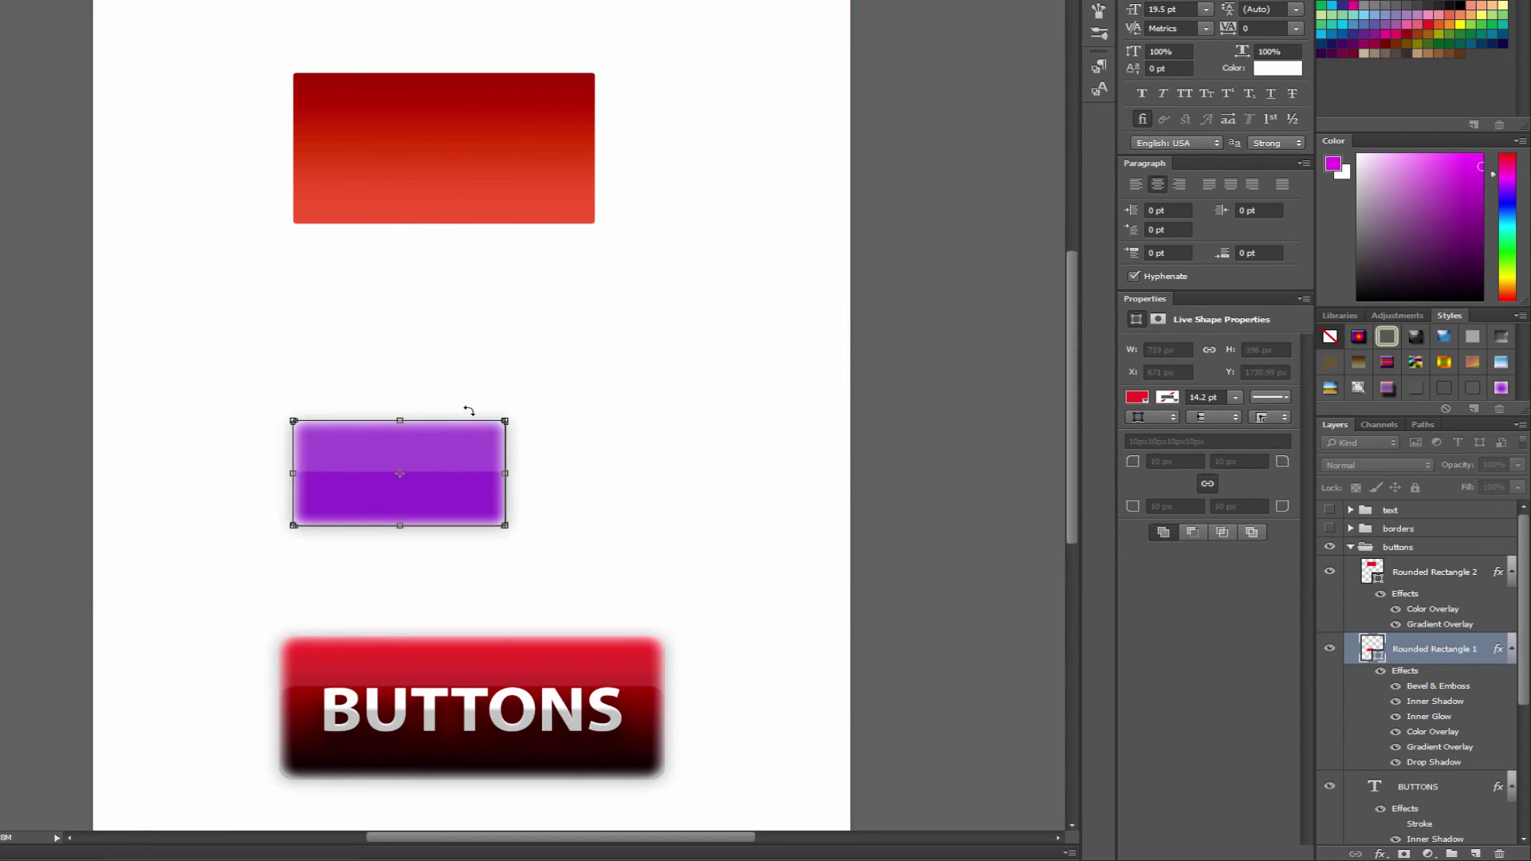
left_click_drag(400, 422, 416, 267)
key("Return")
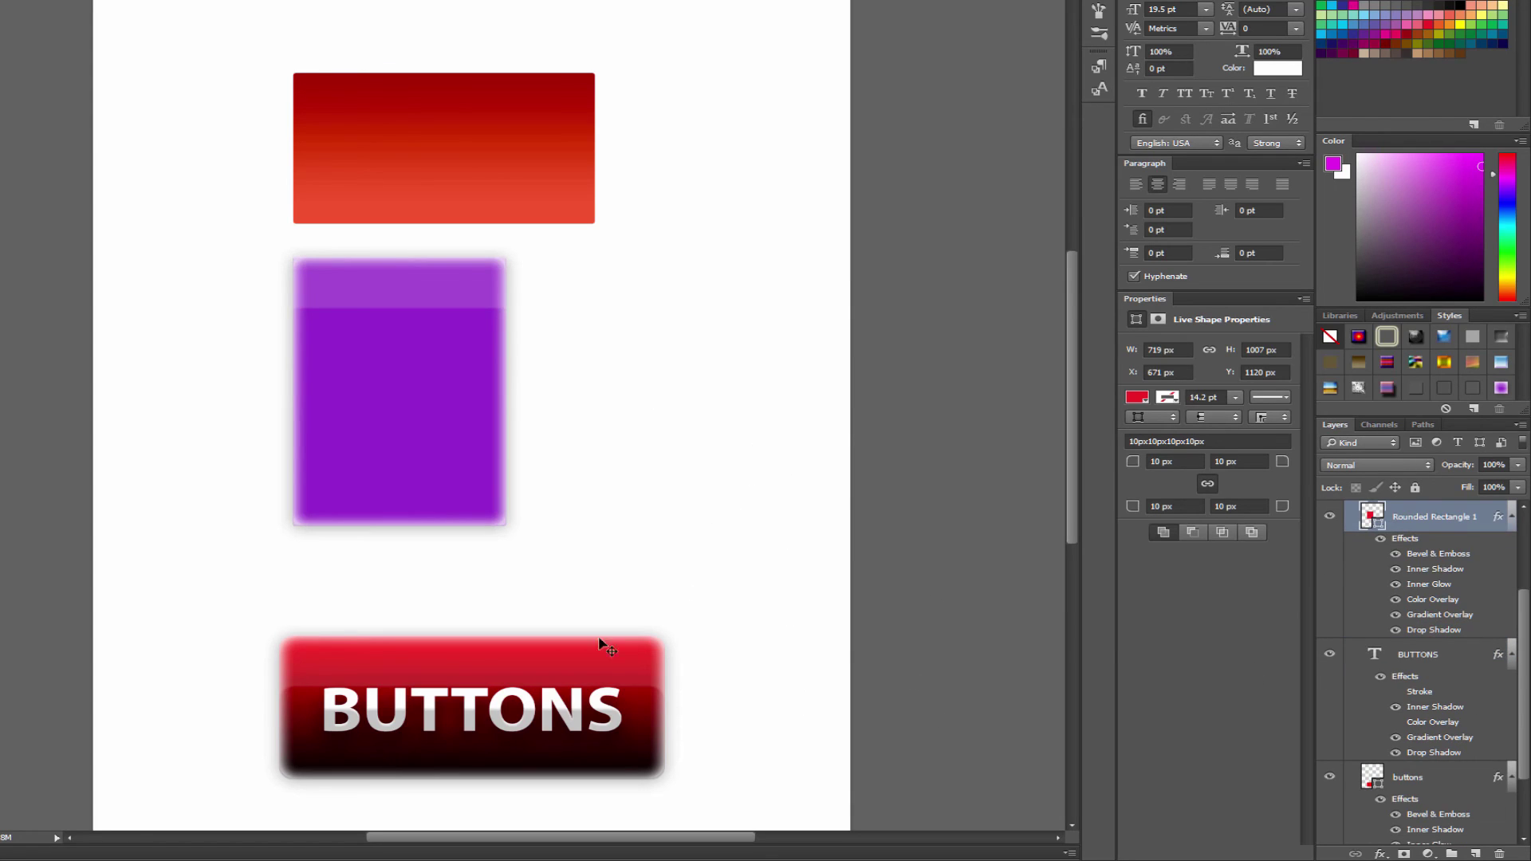
Add a thick black Stroke layer effect to the buttons shape layer
scroll(1526, 705, "down", 3)
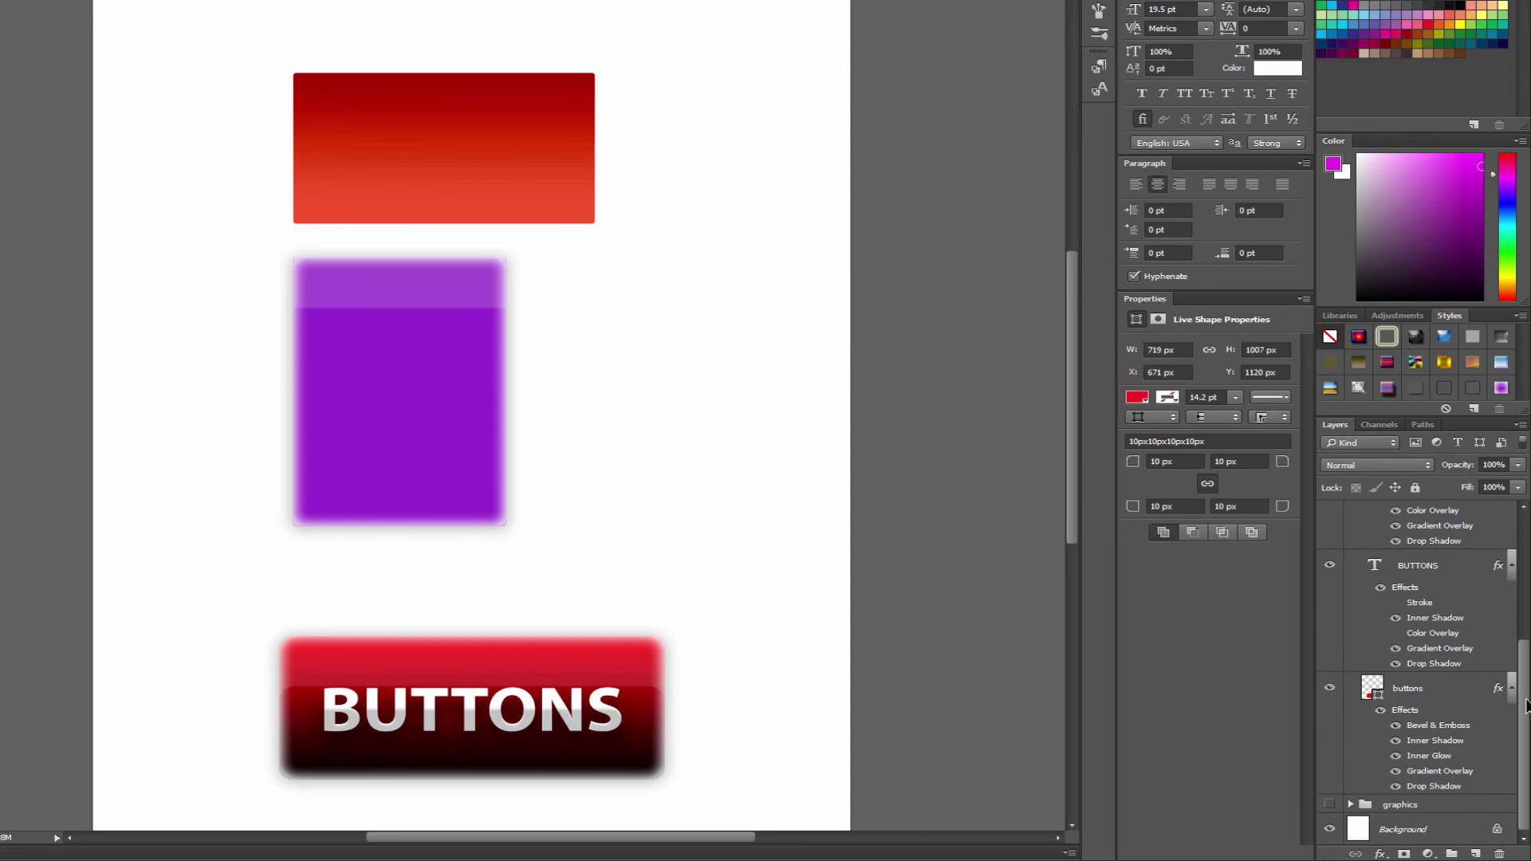
left_click(1410, 693)
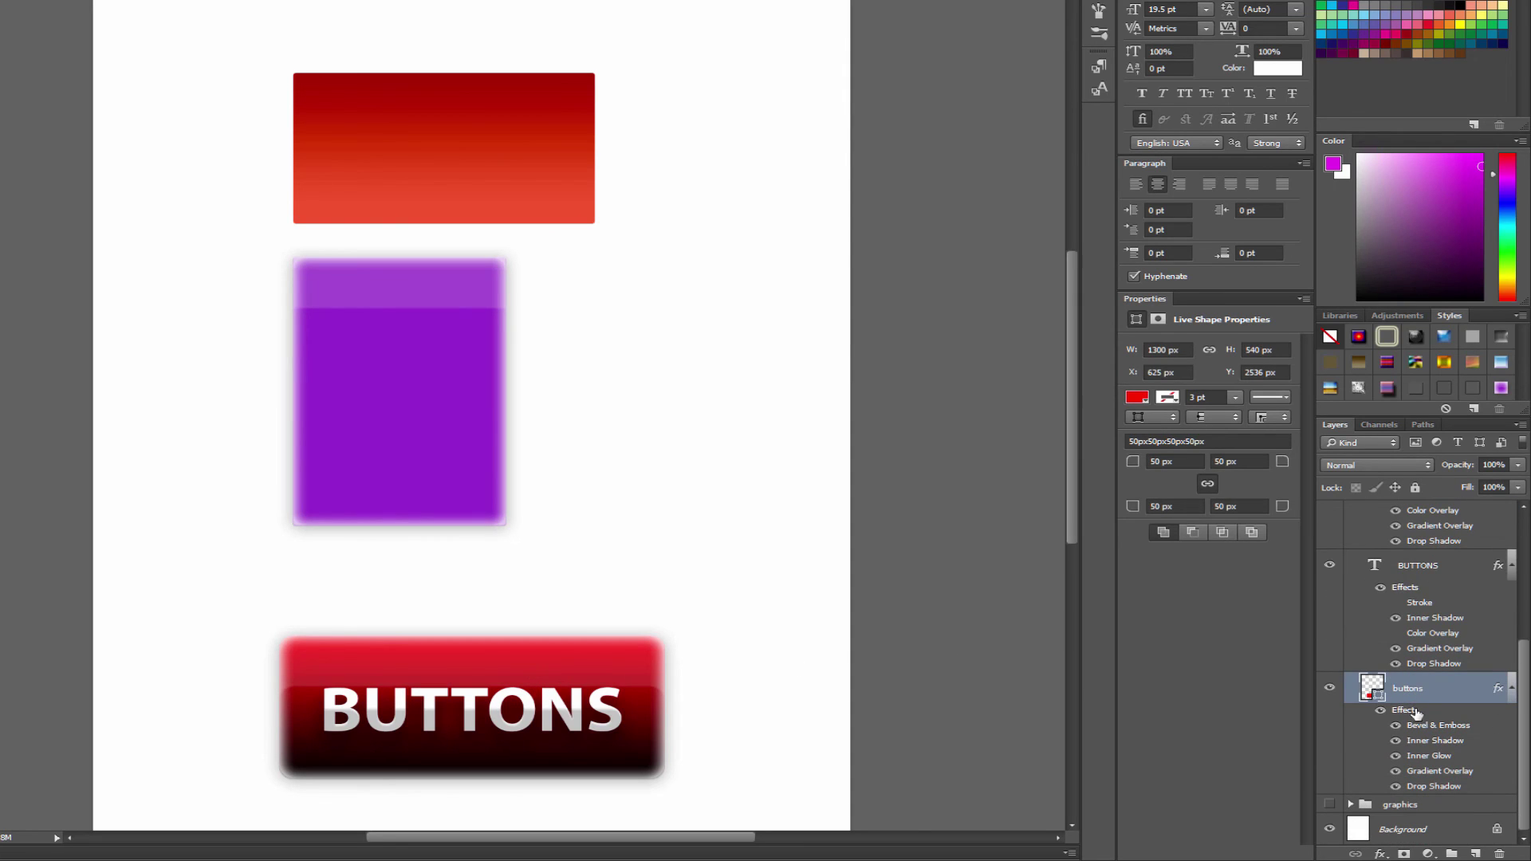
double_click(1408, 705)
left_click(961, 195)
left_click_drag(1189, 127, 1174, 135)
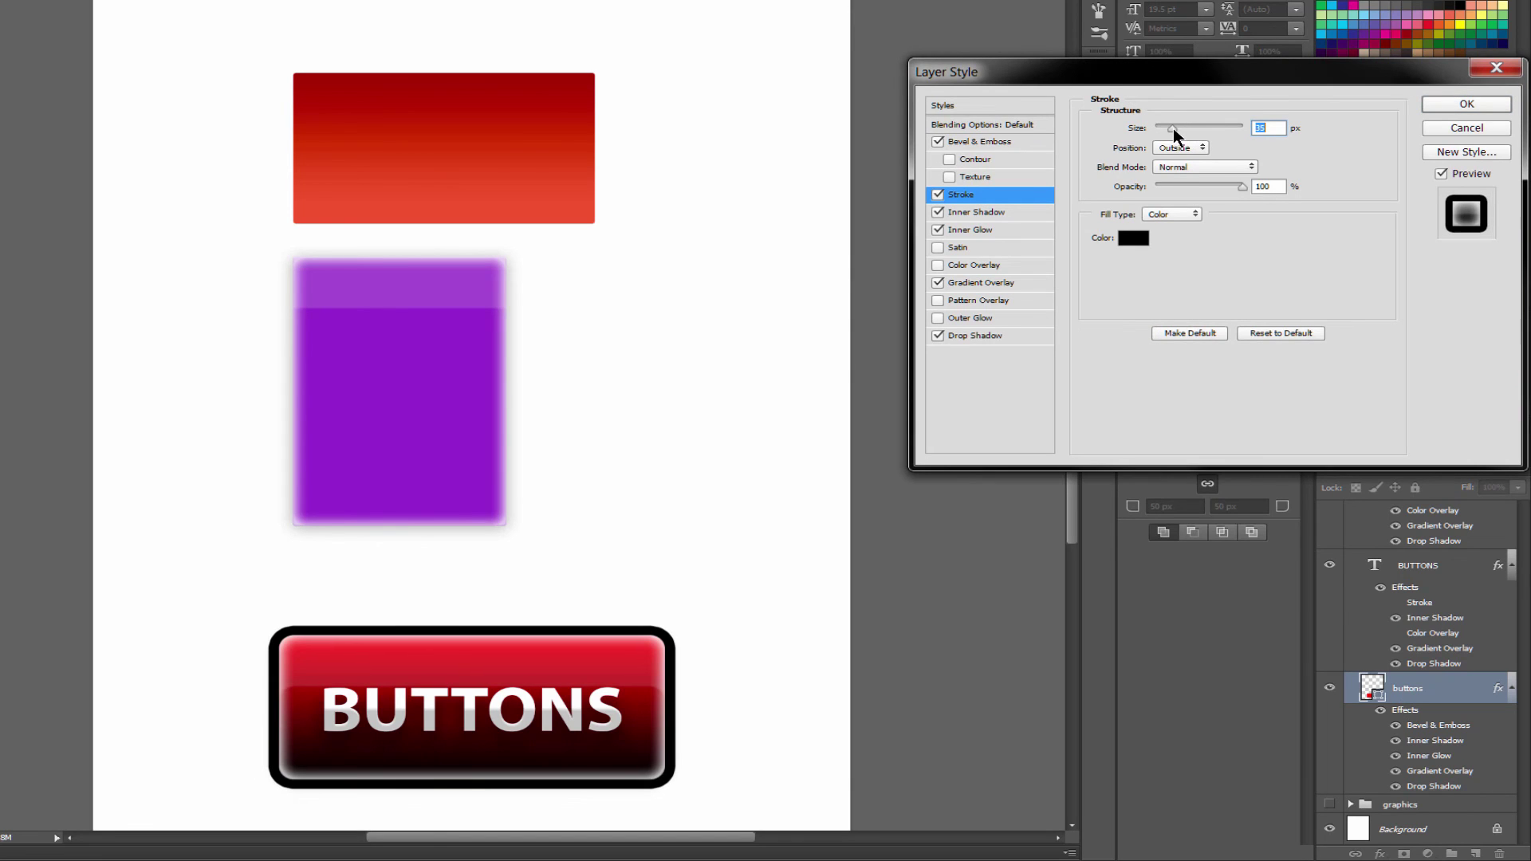
left_click(1466, 103)
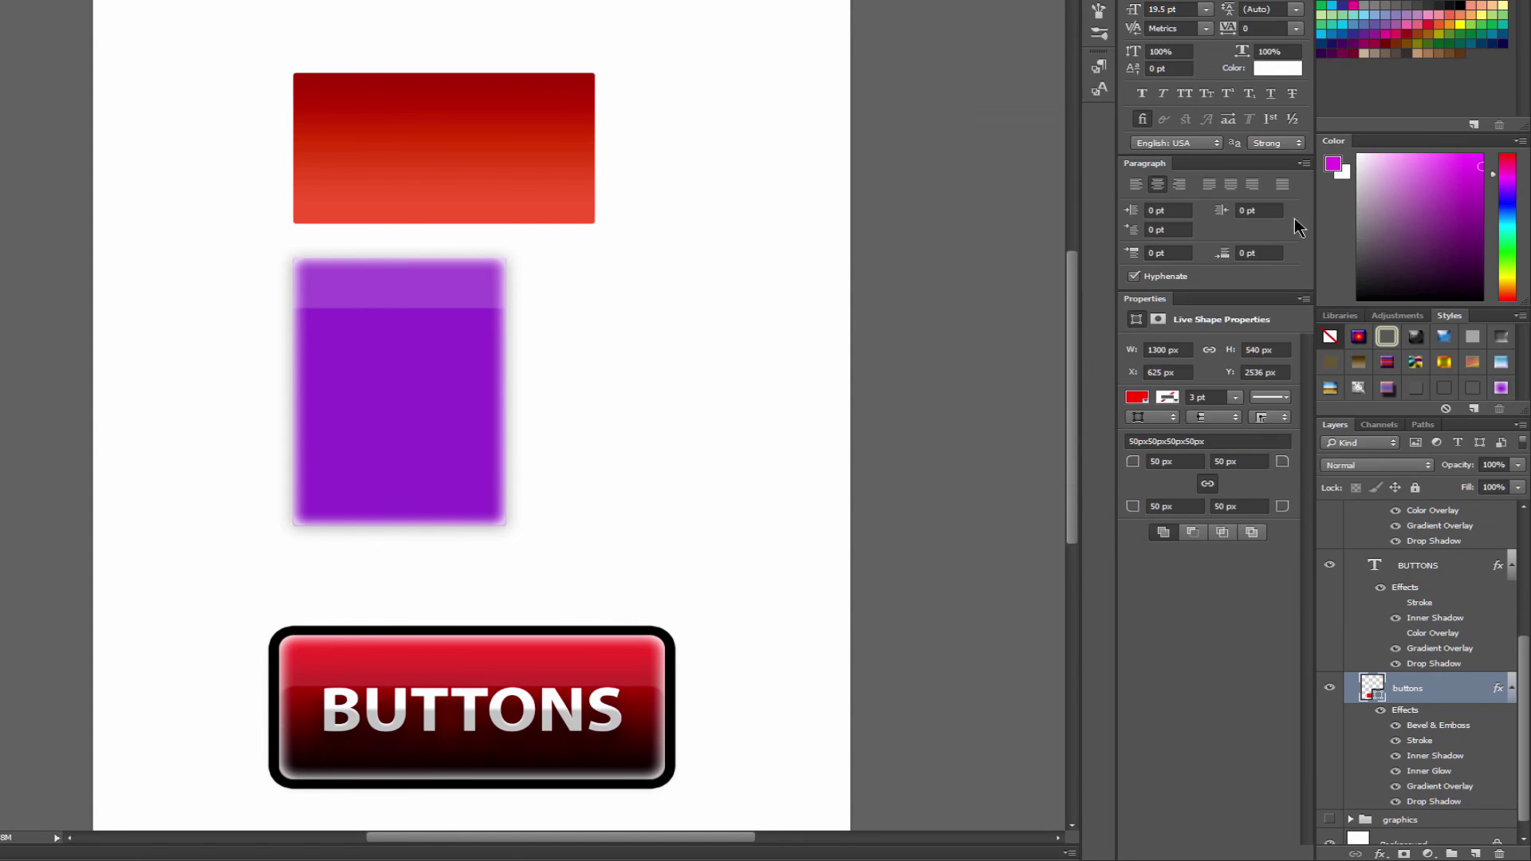
Scale the BUTTONS button down to 498 × 207 px and reopen its Stroke settings
left_click_drag(661, 634, 426, 724)
key("Return")
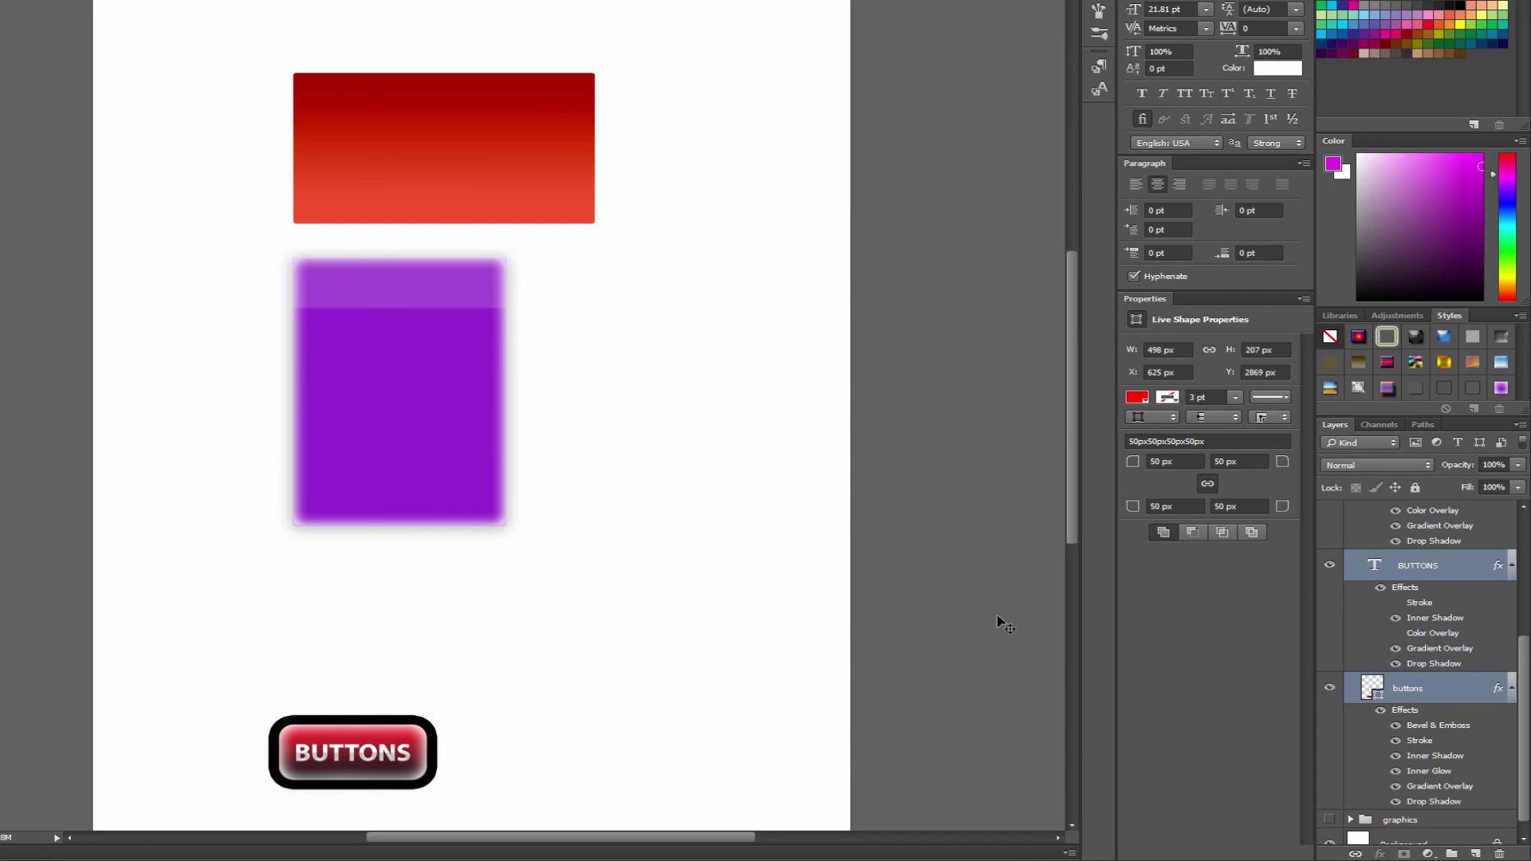
double_click(1421, 741)
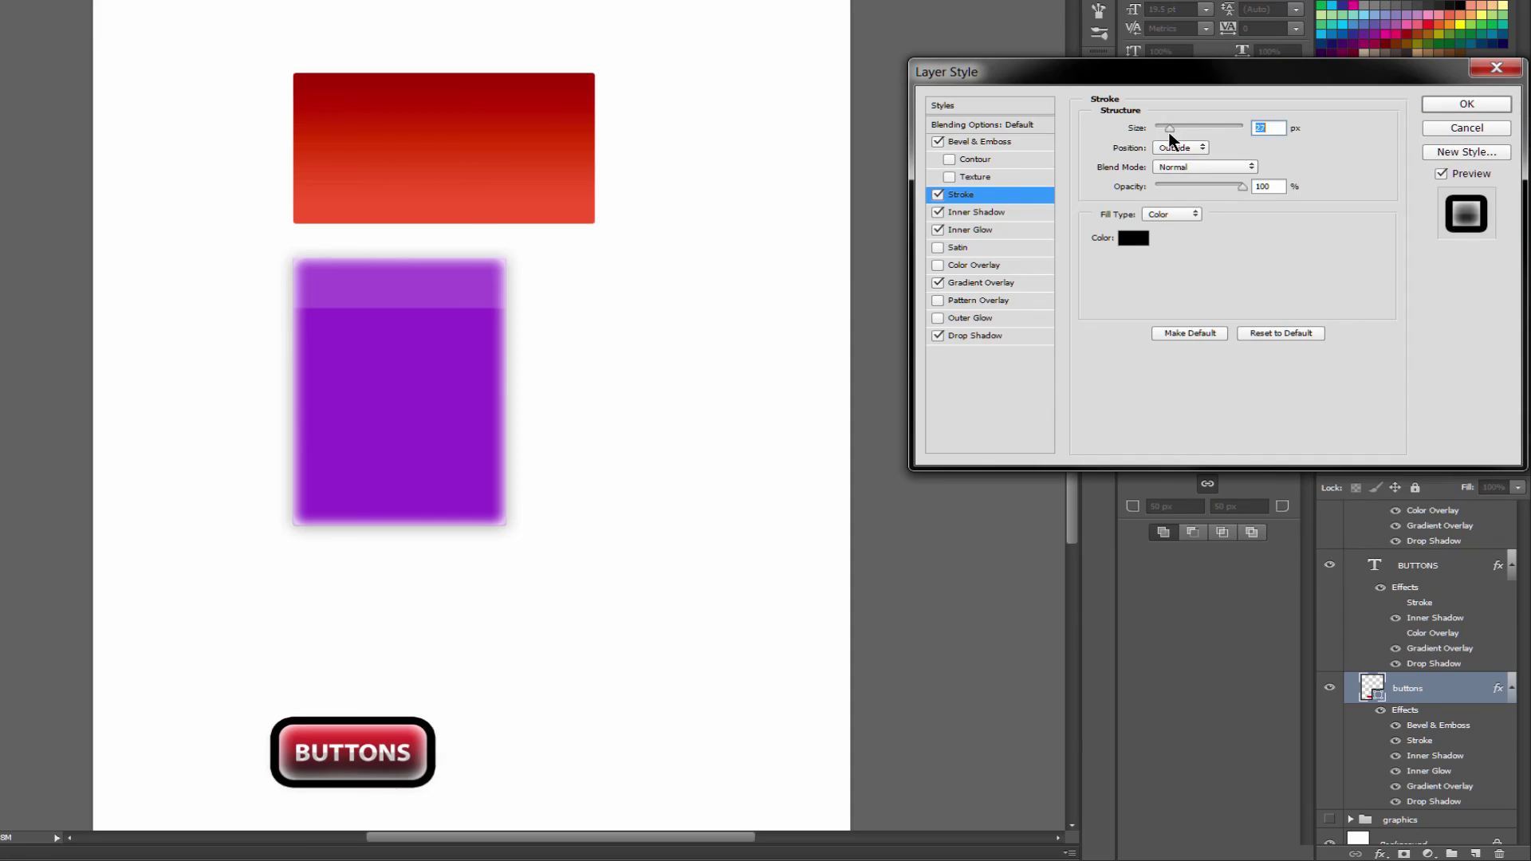